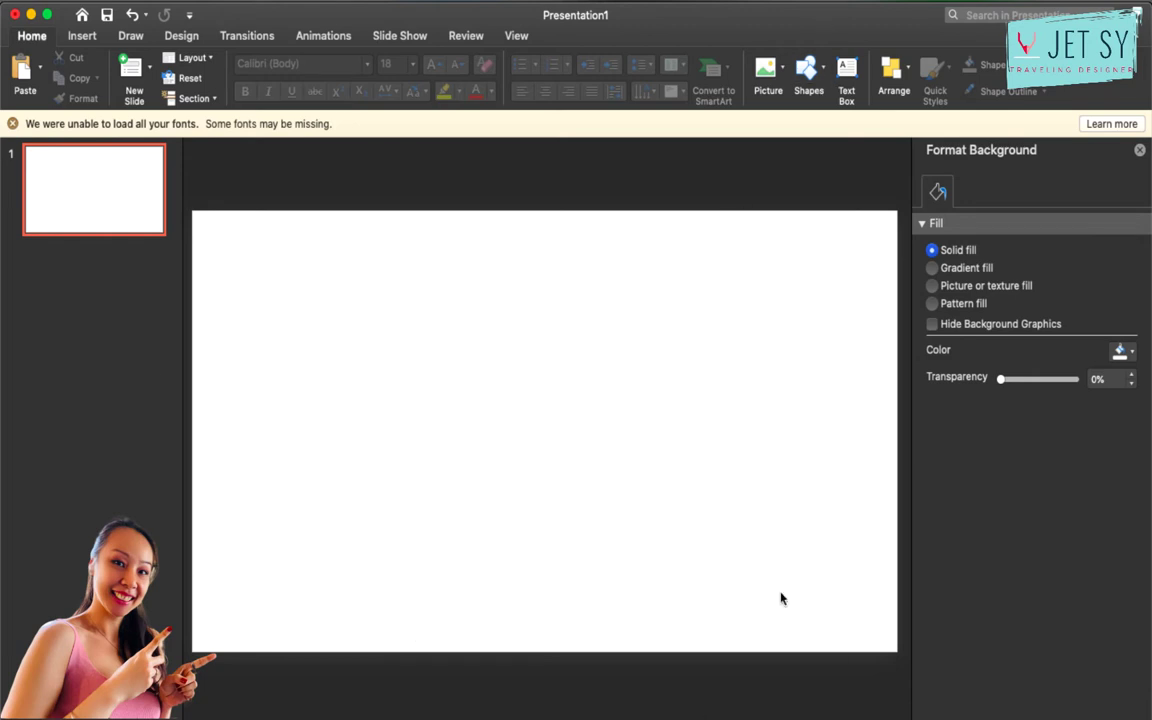
# Draw a 1.99-inch blue circle on the left of the slide and remove its outline
pyautogui.click(824, 78)
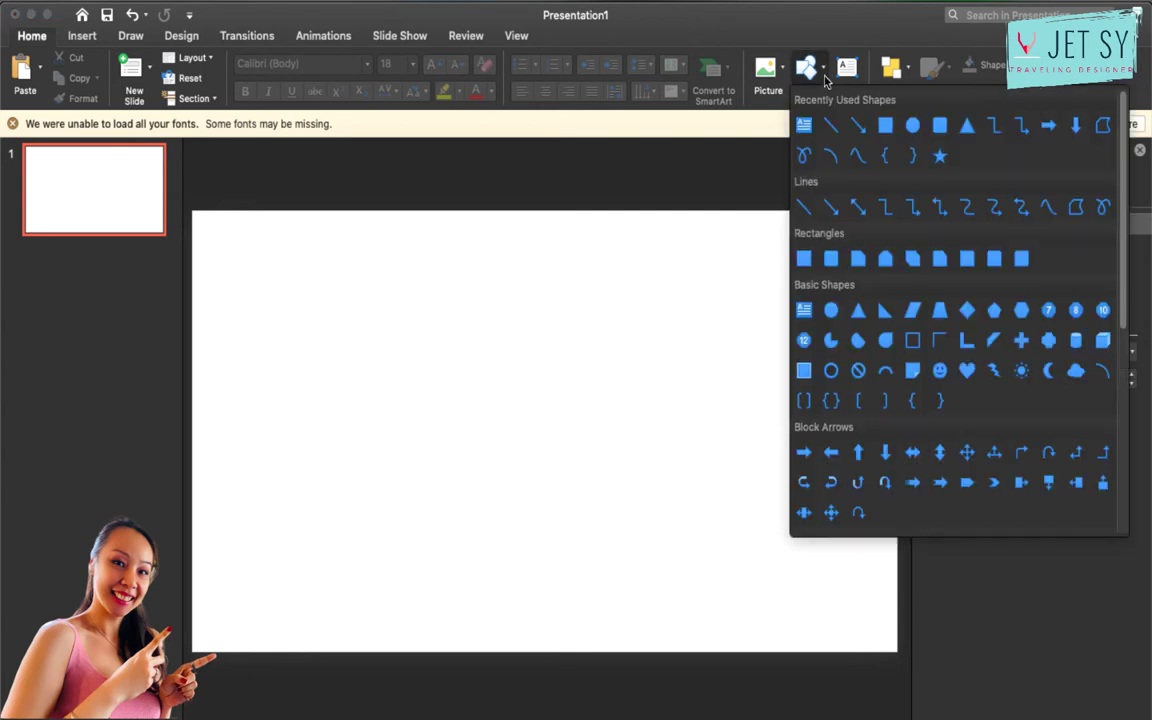
pyautogui.click(912, 125)
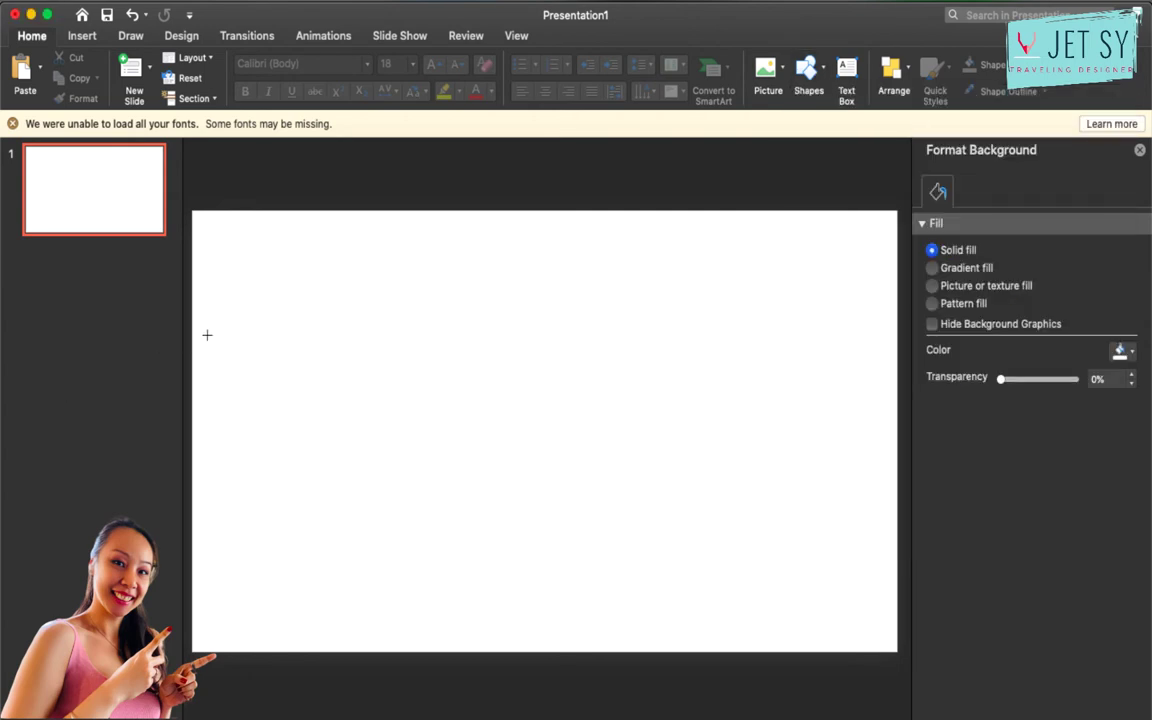
pyautogui.moveTo(239, 316); pyautogui.dragTo(344, 411)
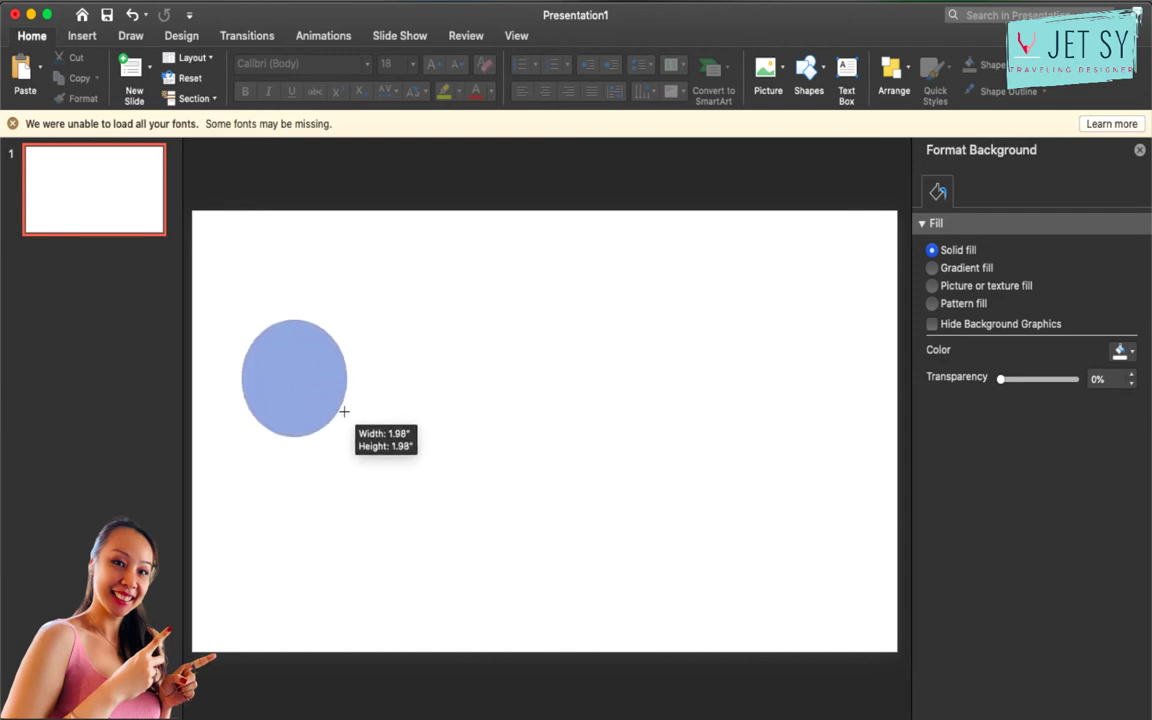
pyautogui.moveTo(453, 475); pyautogui.dragTo(453, 477)
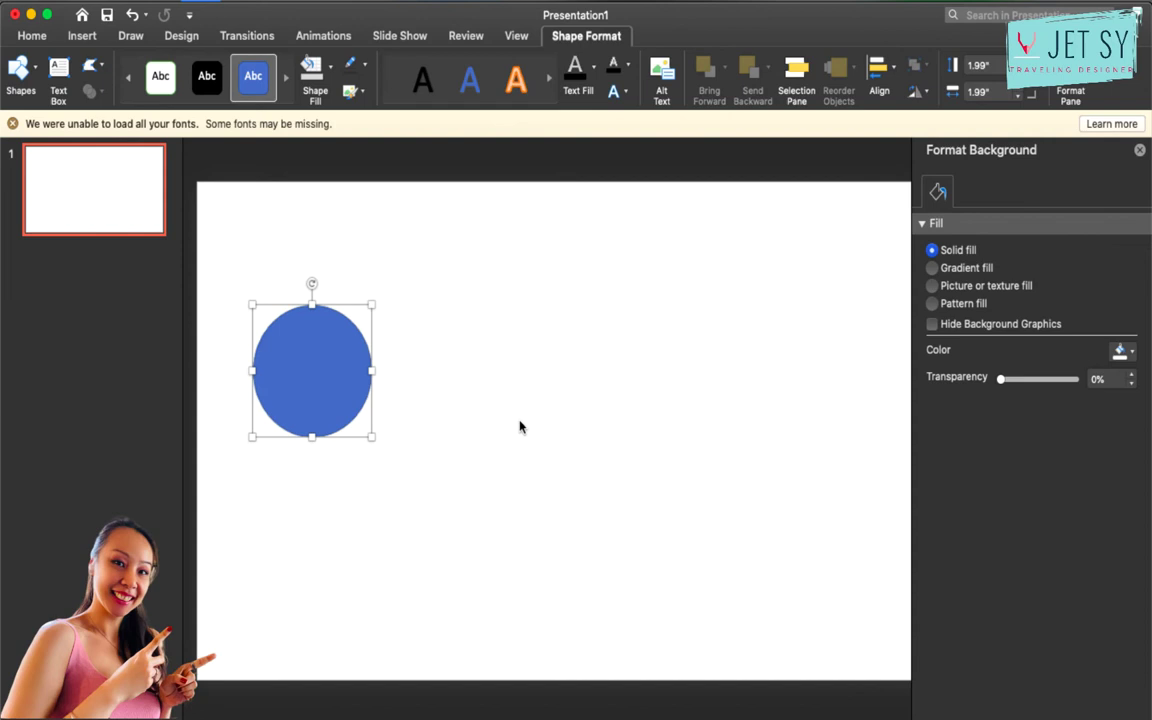
pyautogui.moveTo(327, 361); pyautogui.dragTo(337, 388)
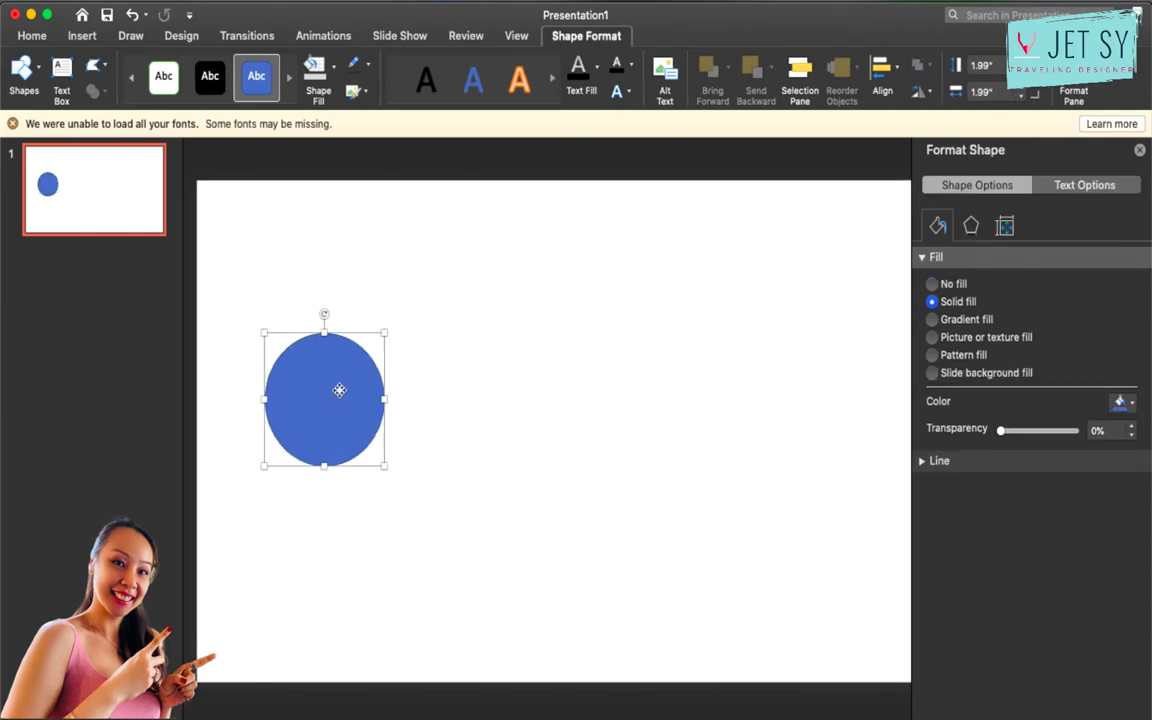
pyautogui.click(359, 60)
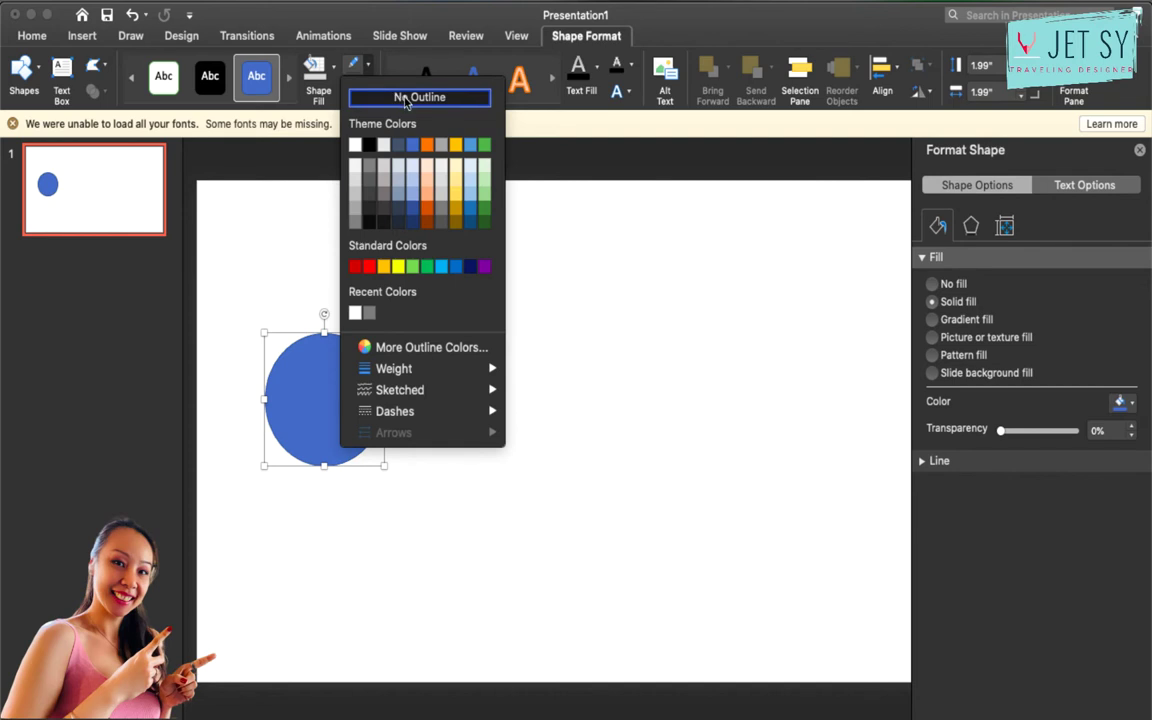
pyautogui.click(460, 100)
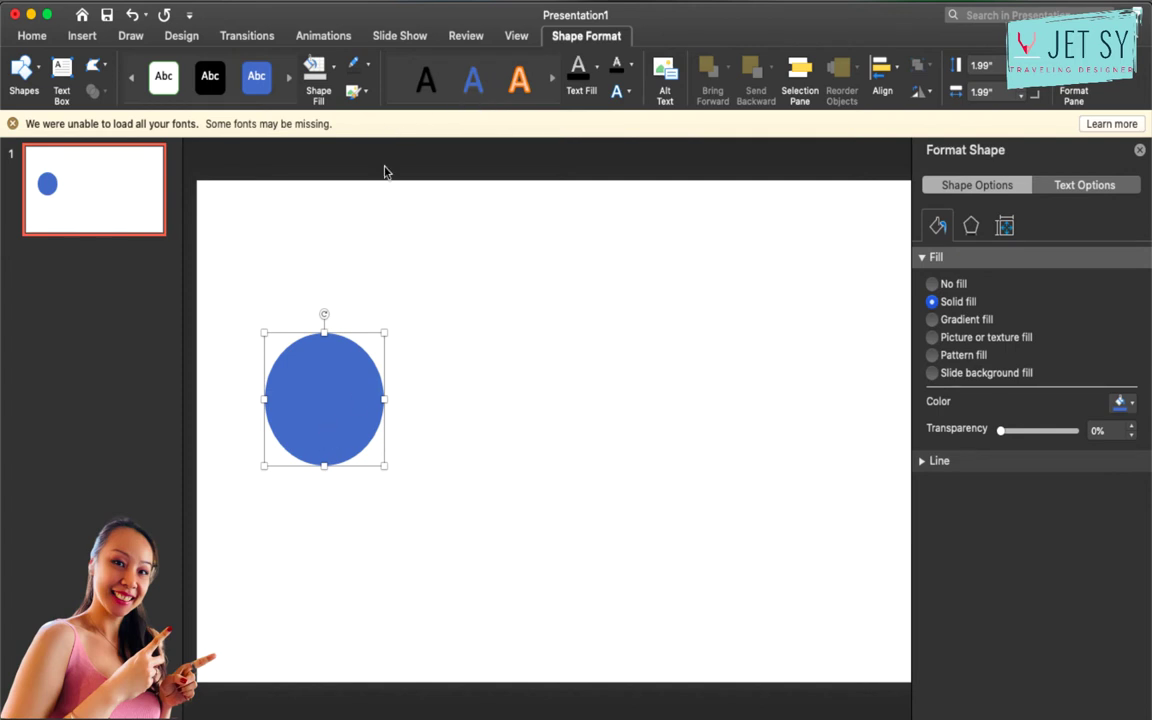
# Apply a dark linear gradient fill to the circle and make its first stop black
pyautogui.click(333, 64)
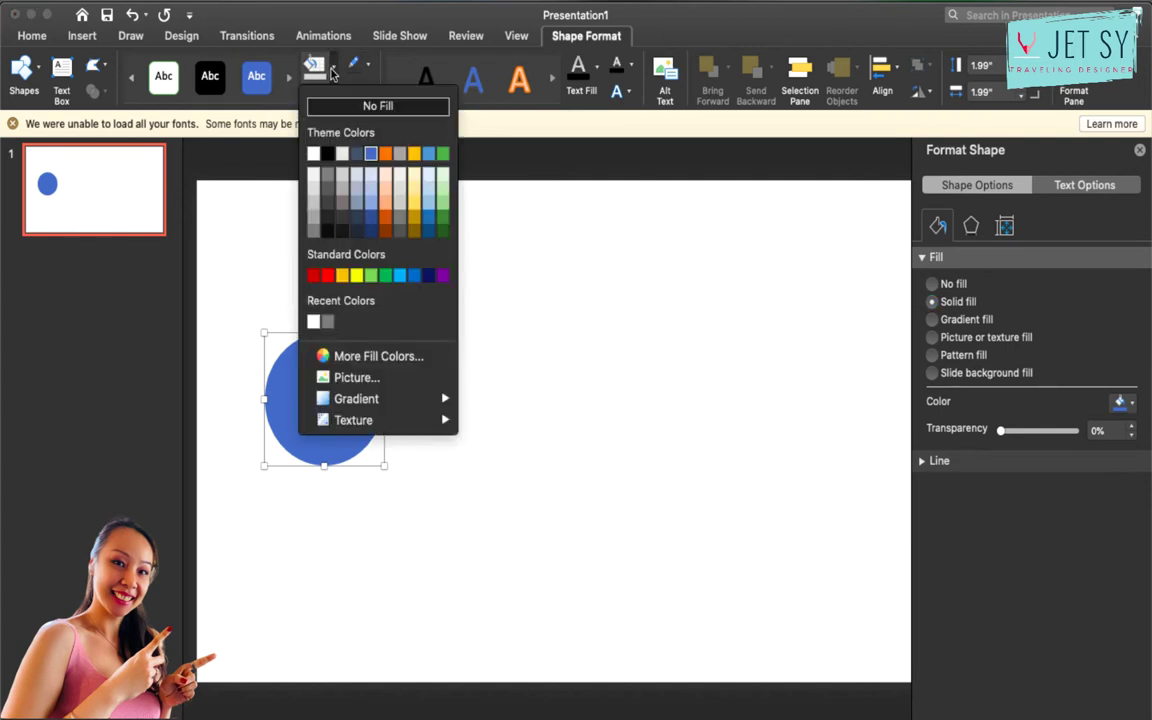
pyautogui.moveTo(386, 400)
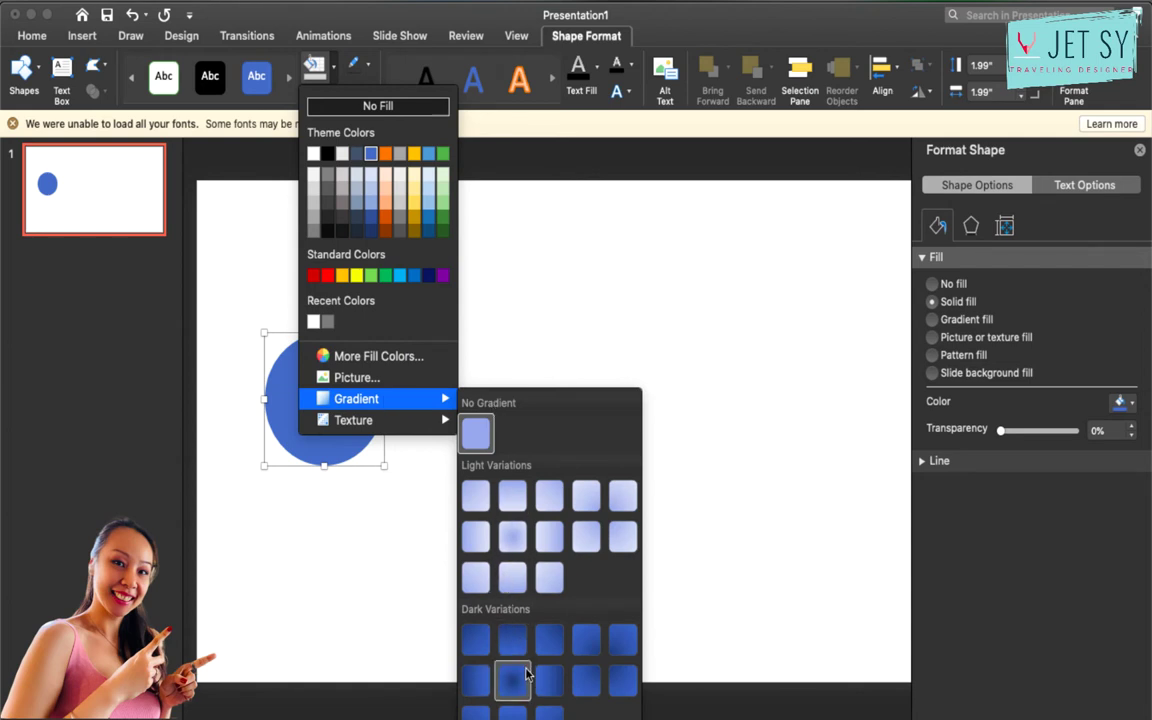
pyautogui.click(548, 681)
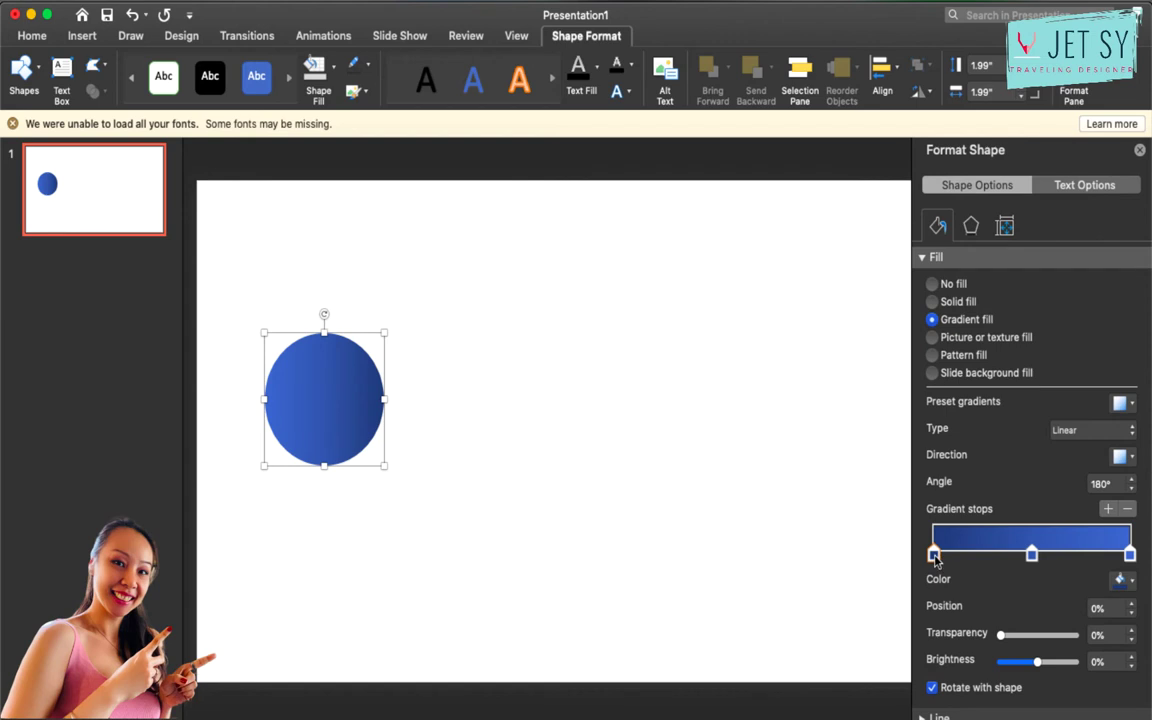
pyautogui.click(1122, 579)
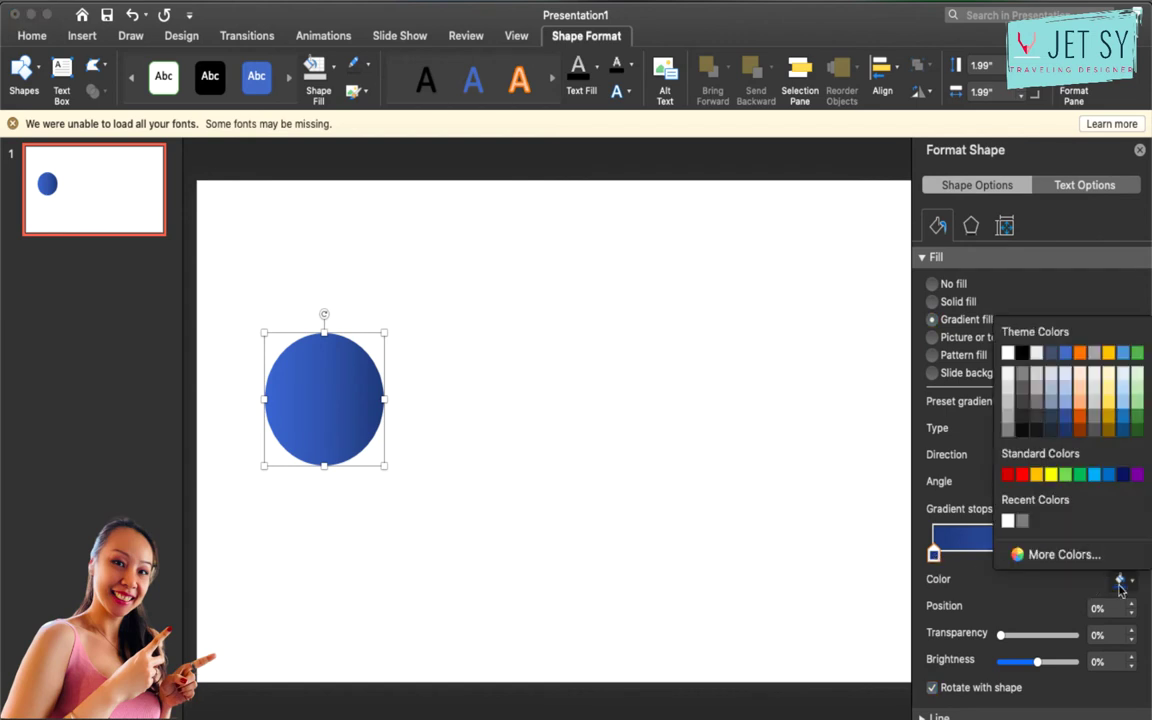
pyautogui.click(1021, 430)
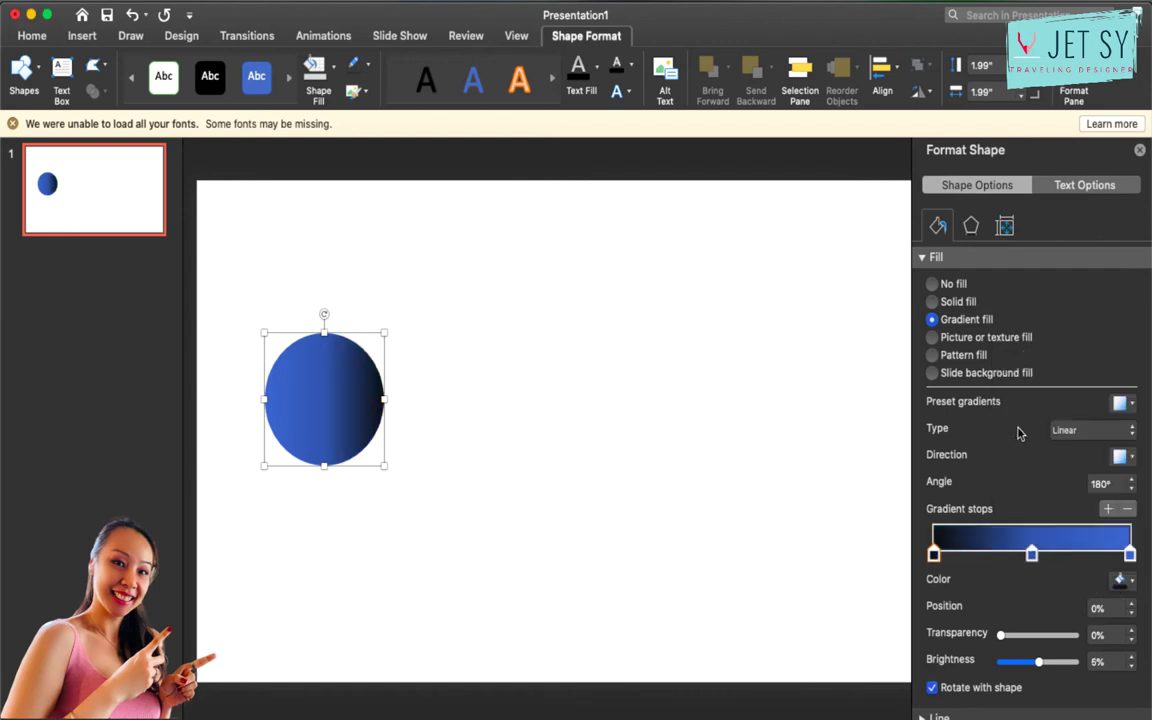
# Darken the middle stop, set the last stop to 35% dark grey, and keep the 180° angle
pyautogui.click(1031, 553)
pyautogui.click(1122, 580)
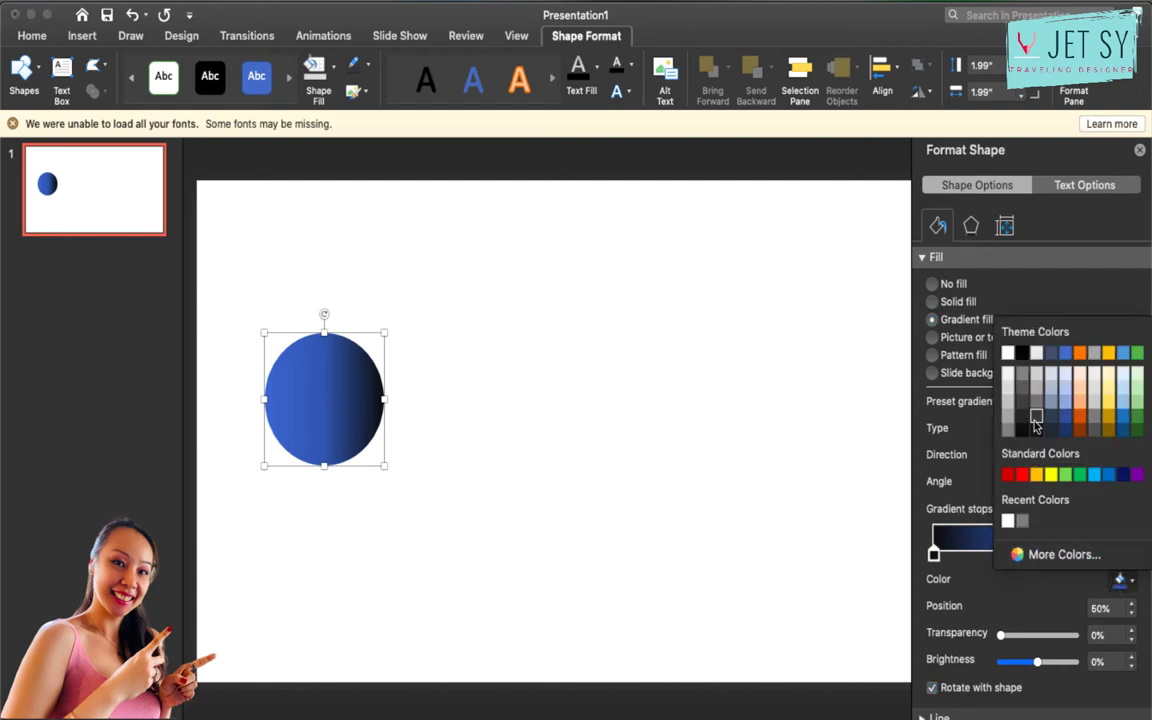
pyautogui.click(1027, 418)
pyautogui.click(1130, 554)
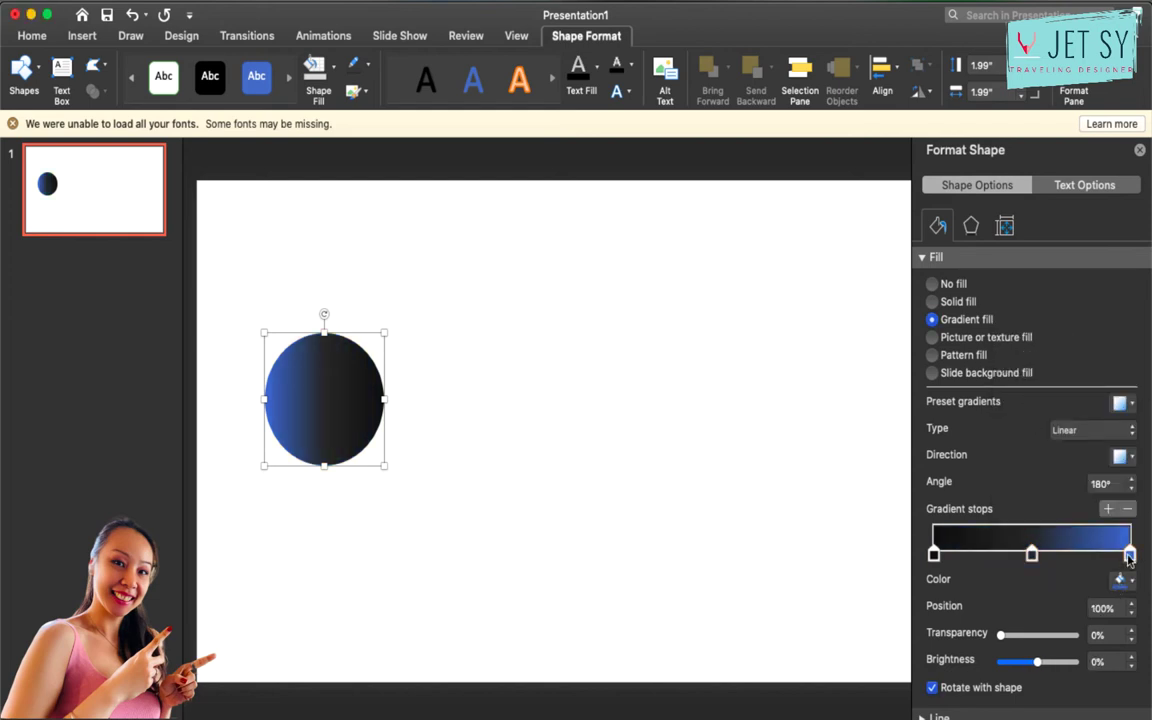
pyautogui.click(1120, 580)
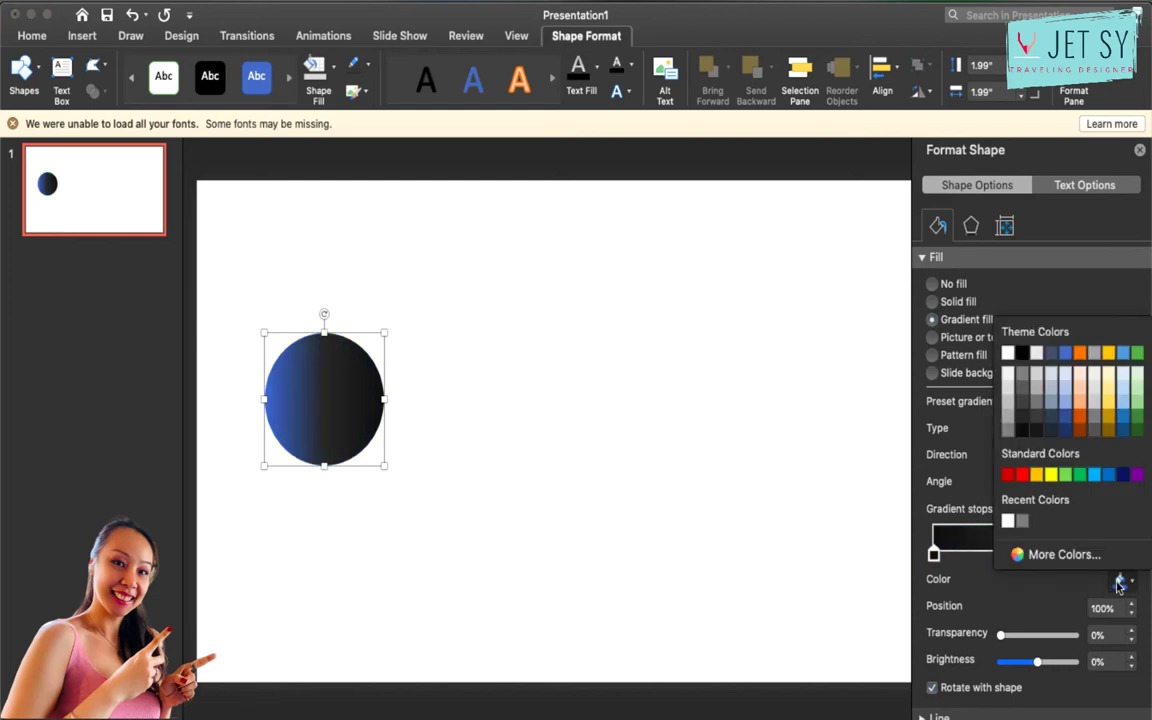
pyautogui.click(1025, 393)
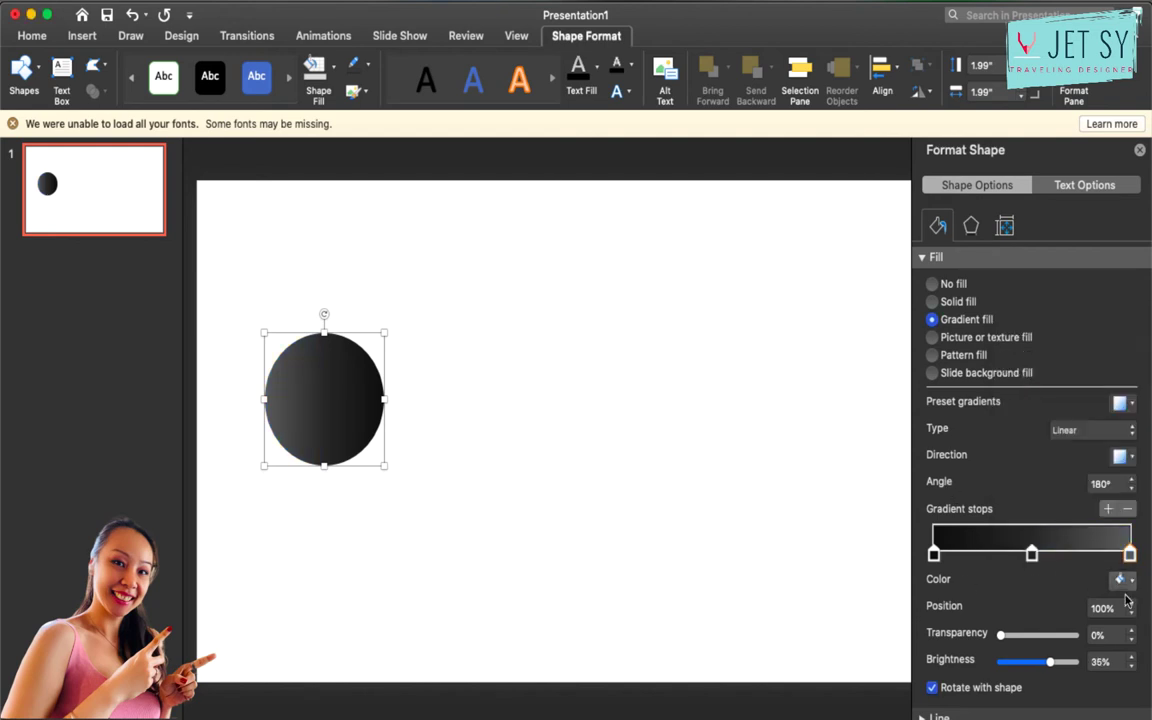
pyautogui.click(1108, 484)
pyautogui.click(462, 381)
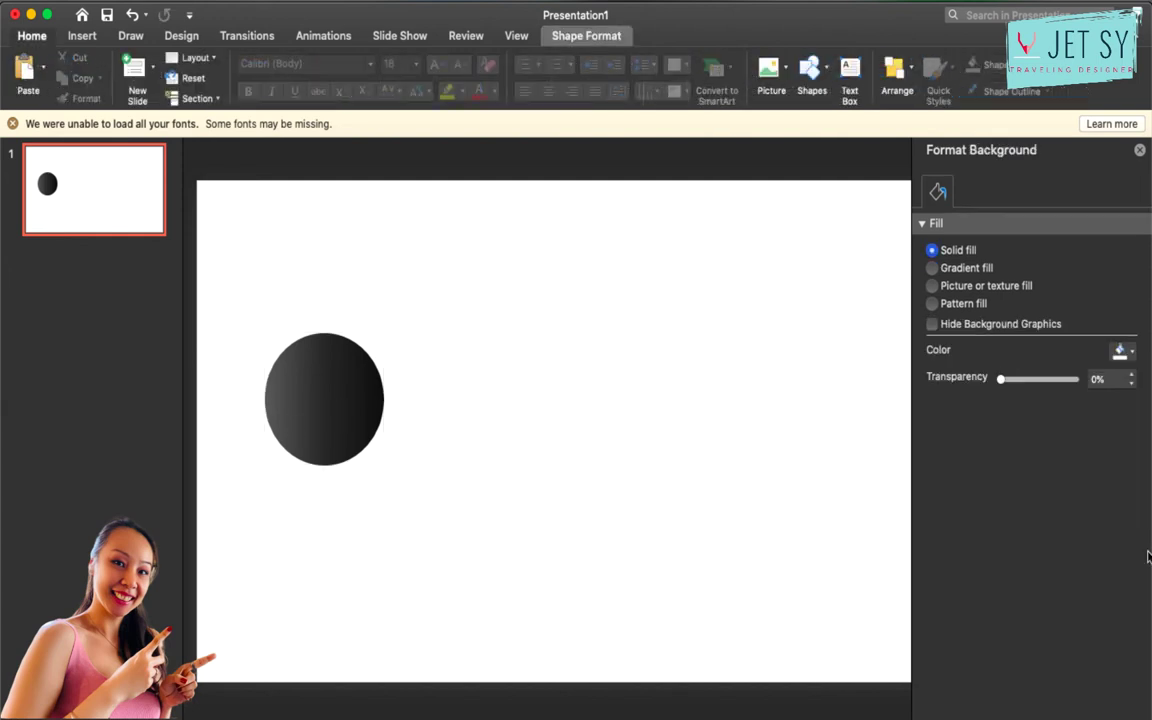
# Duplicate the dark gradient circle directly below the original
pyautogui.click(336, 410)
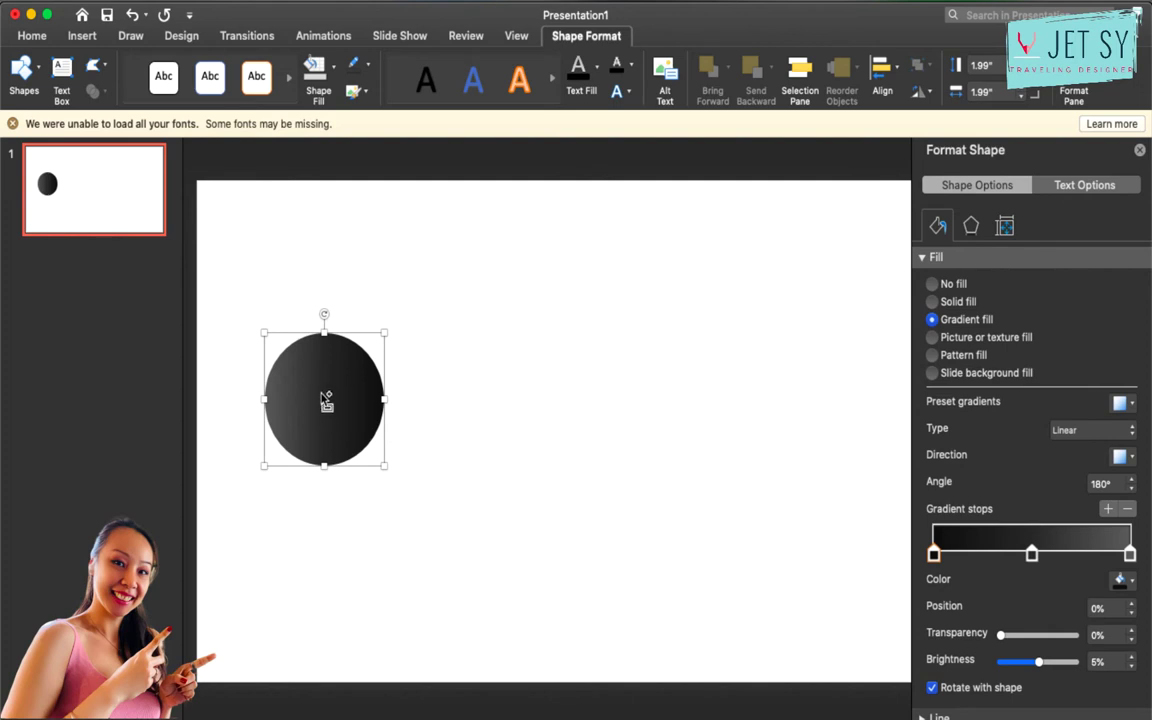
pyautogui.moveTo(336, 389); pyautogui.dragTo(332, 546)
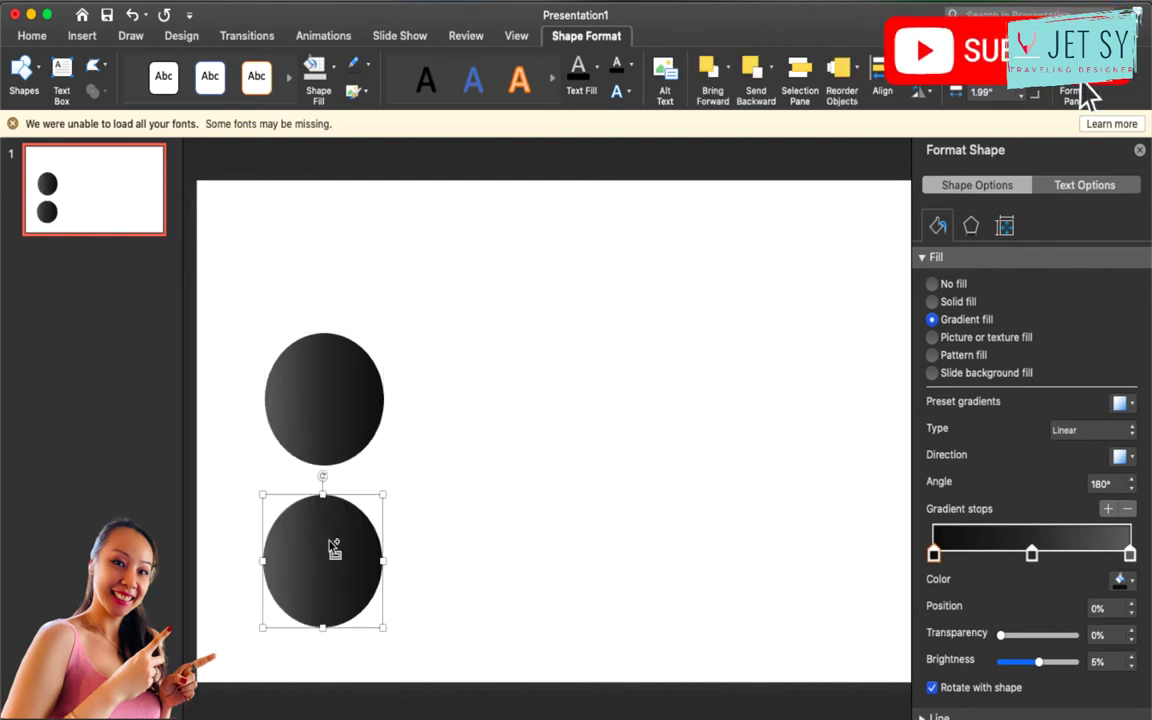
pyautogui.click(33, 68)
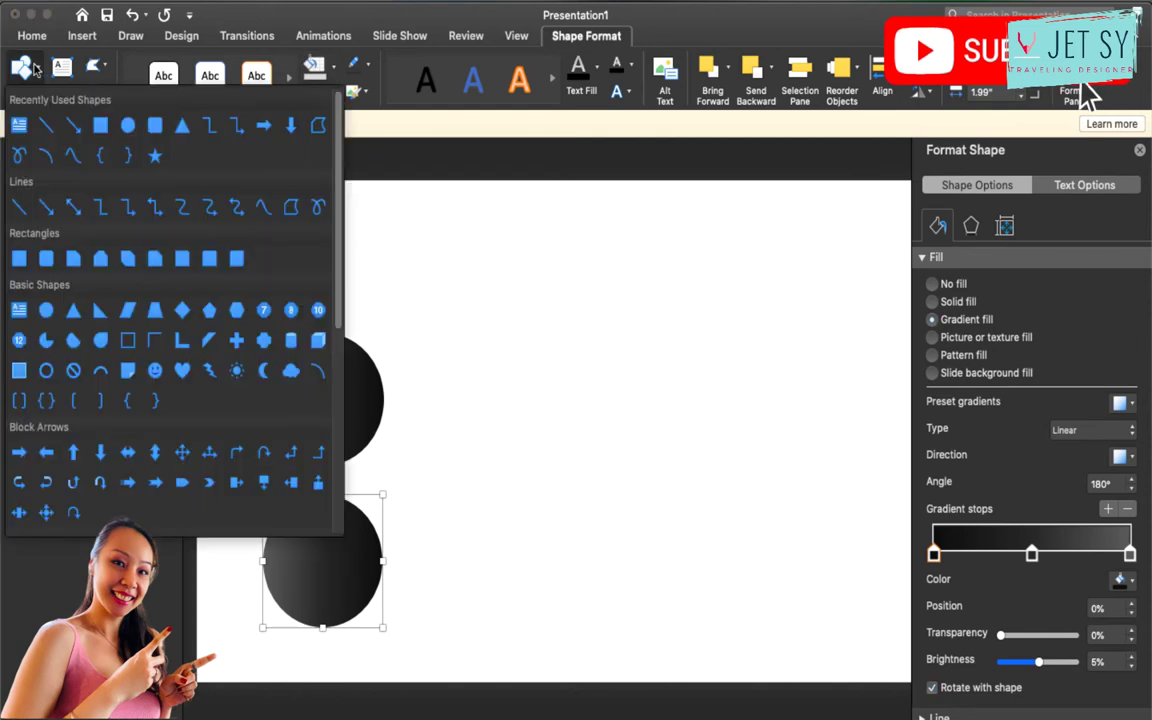
# Draw an outline-free 1.48 × 5.85-inch rounded pill bar and move the lower circle to its right end
pyautogui.click(154, 127)
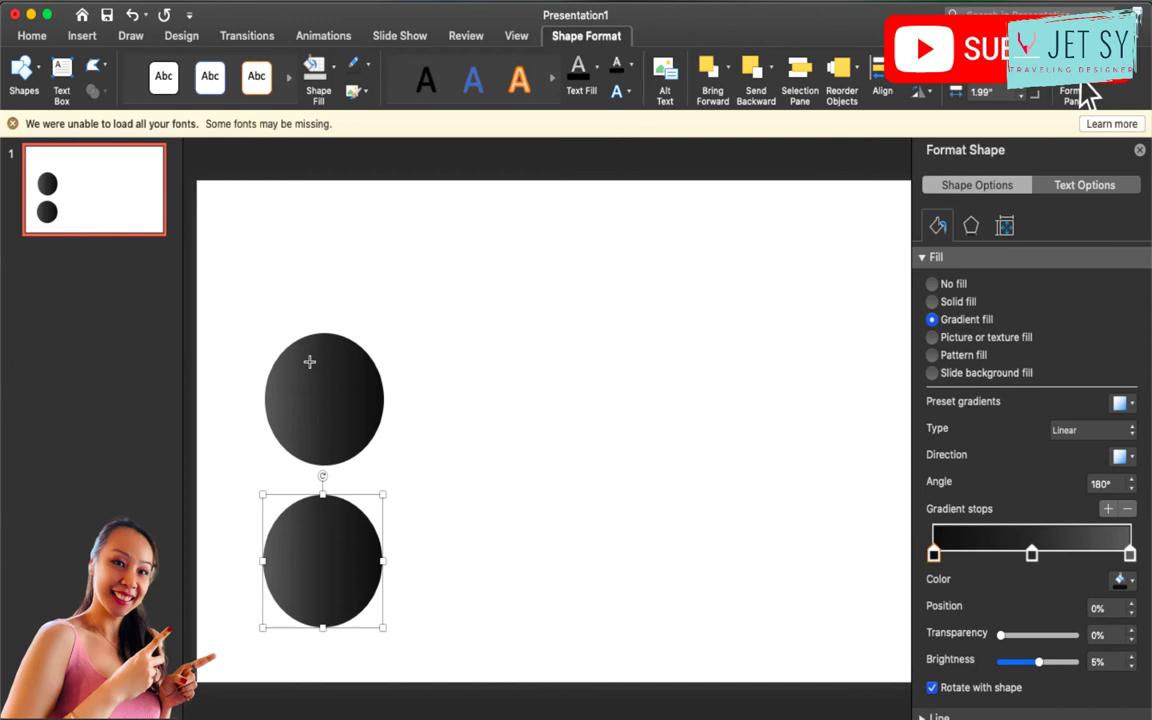
pyautogui.moveTo(309, 362); pyautogui.dragTo(659, 447)
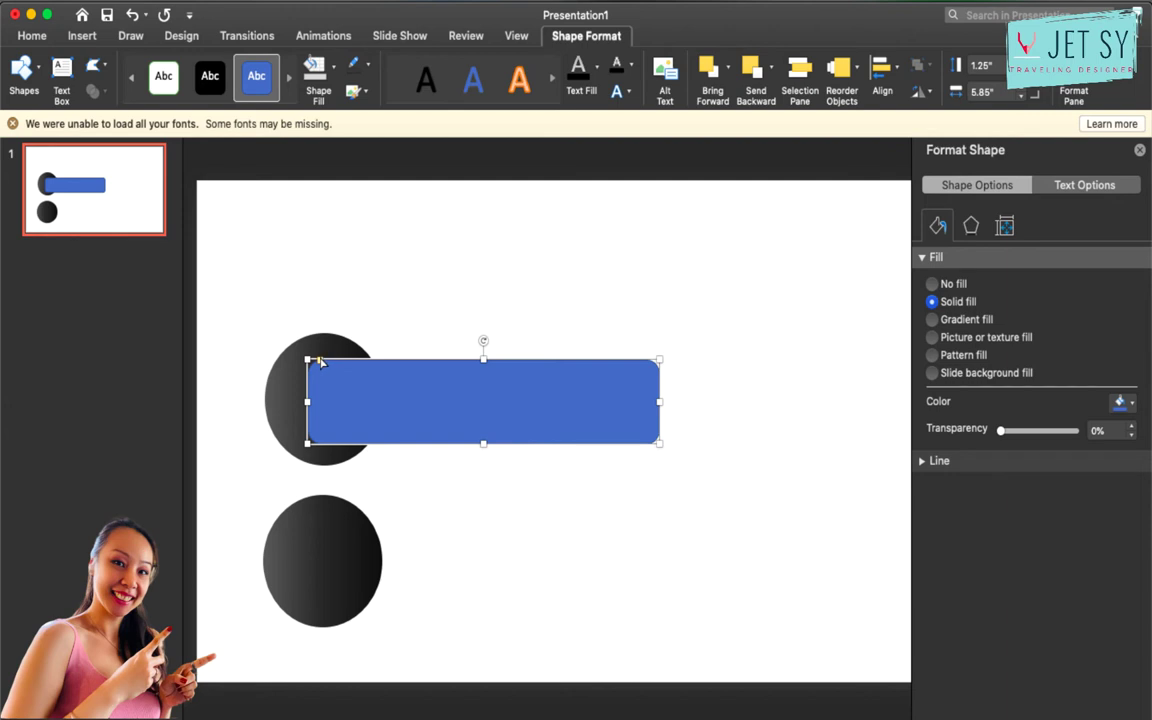
pyautogui.moveTo(318, 362); pyautogui.dragTo(421, 372)
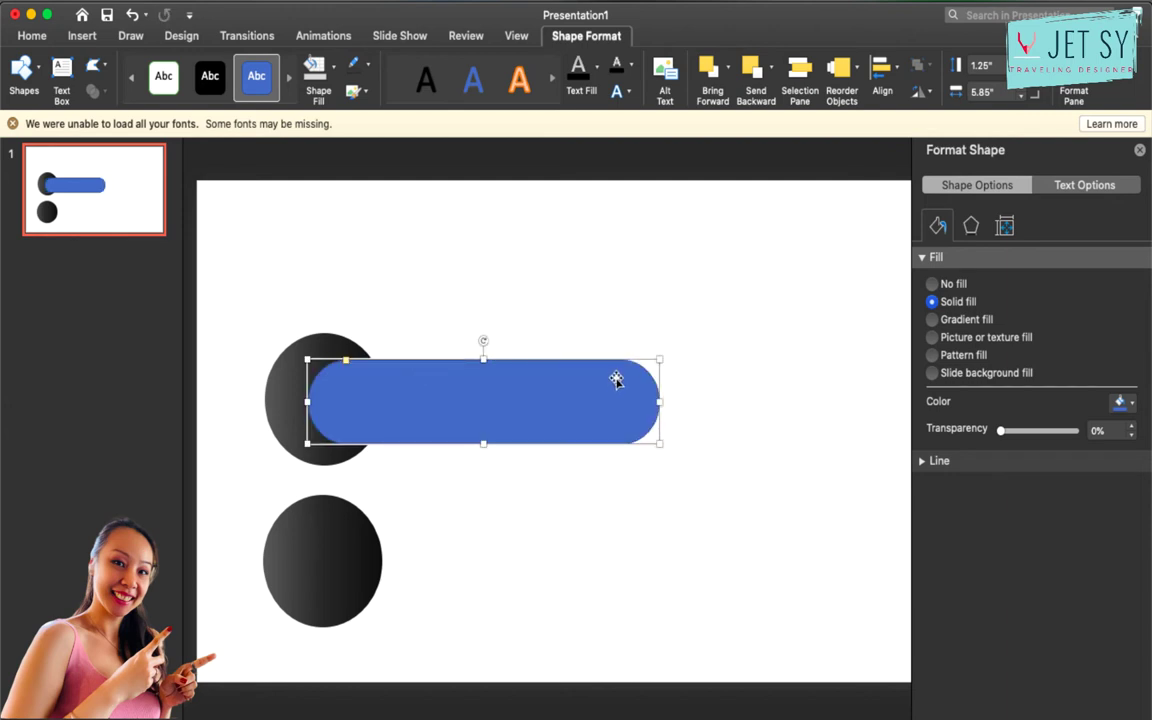
pyautogui.moveTo(614, 378); pyautogui.dragTo(586, 375)
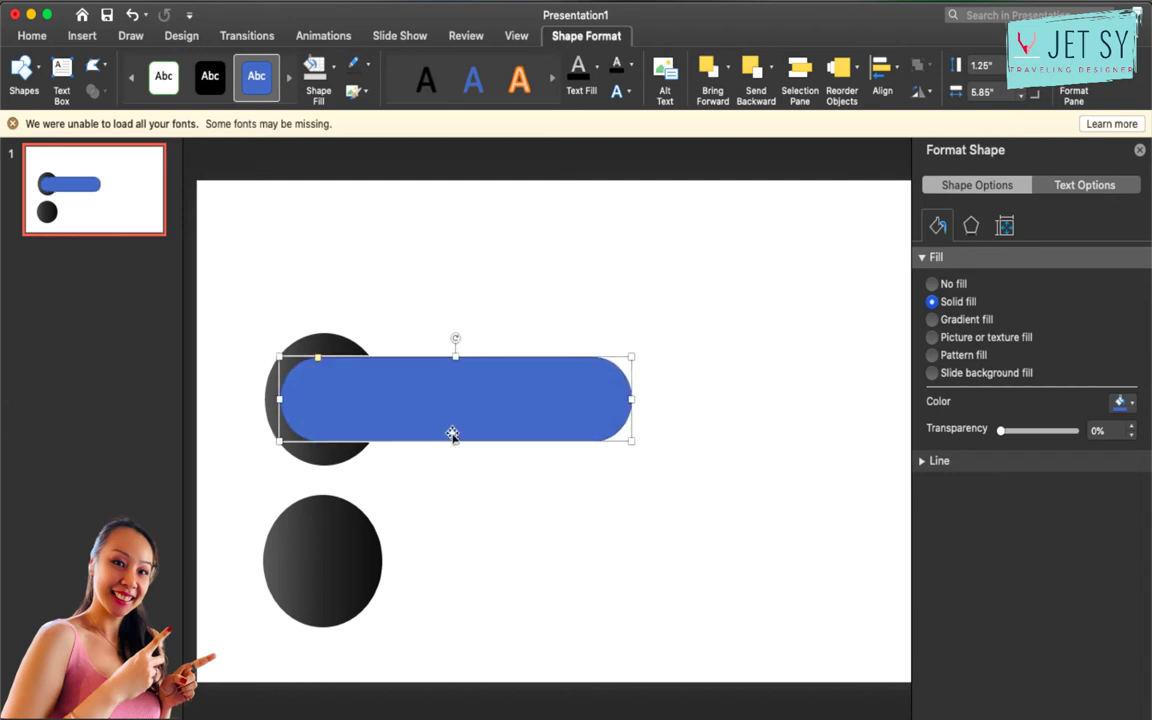
pyautogui.moveTo(453, 441); pyautogui.dragTo(471, 417)
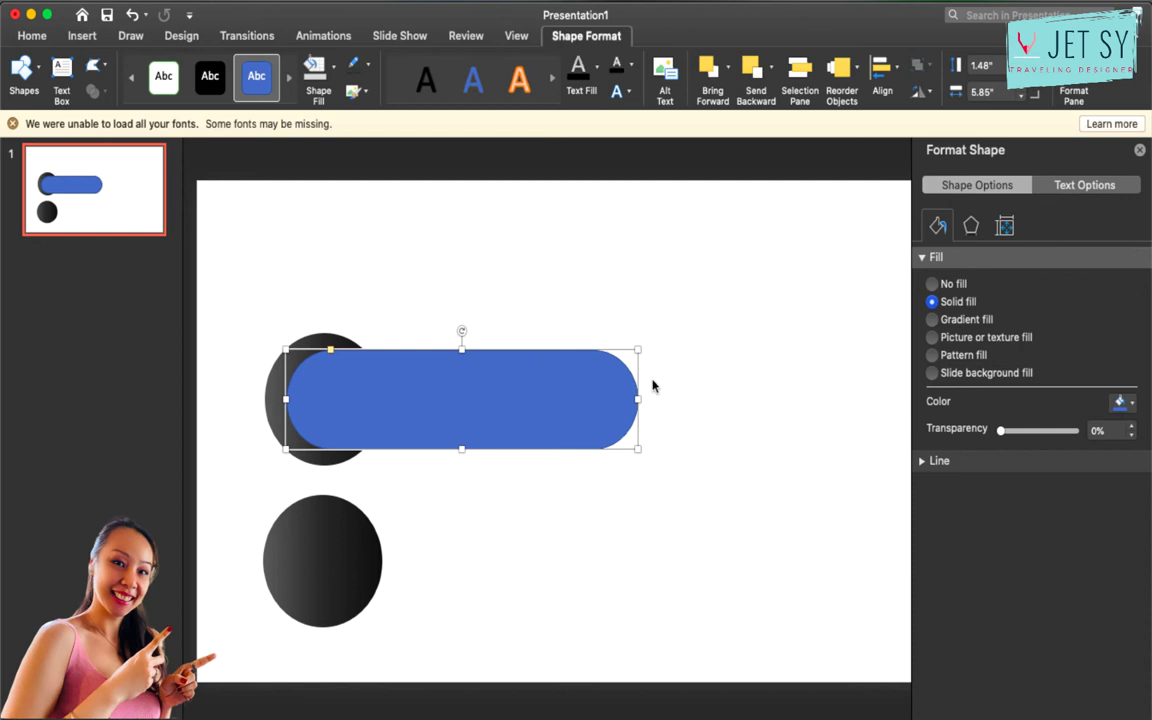
pyautogui.click(369, 73)
pyautogui.click(400, 96)
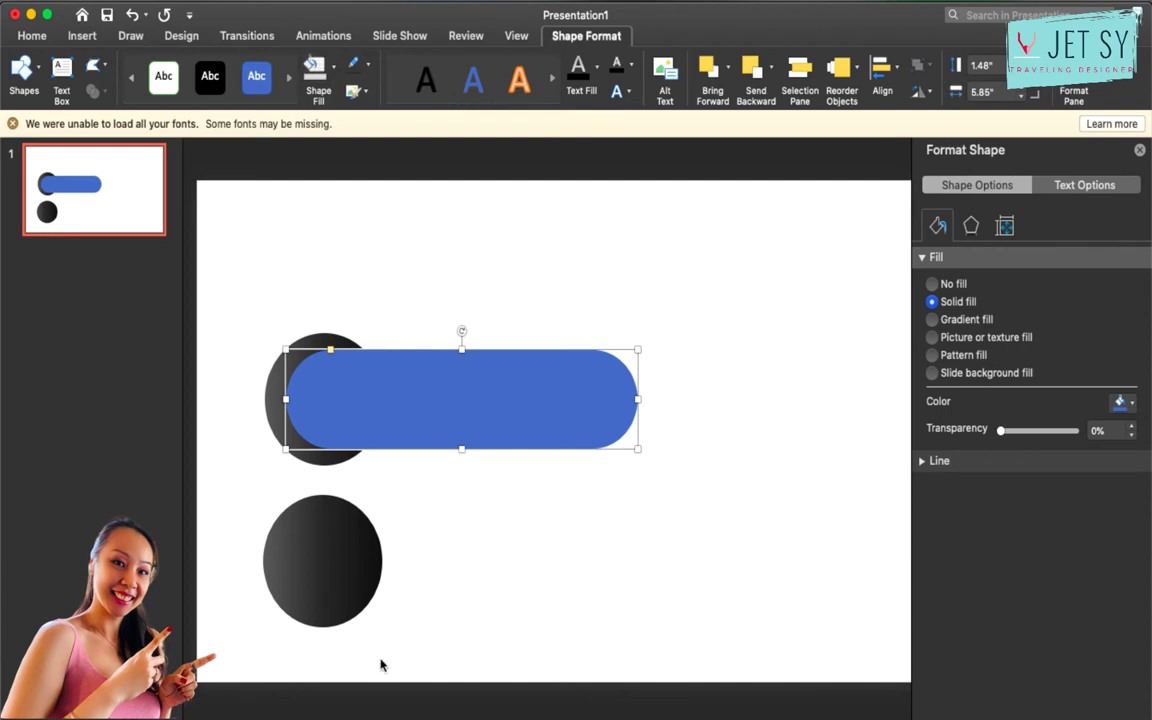
pyautogui.moveTo(330, 557); pyautogui.dragTo(604, 393)
pyautogui.click(360, 355)
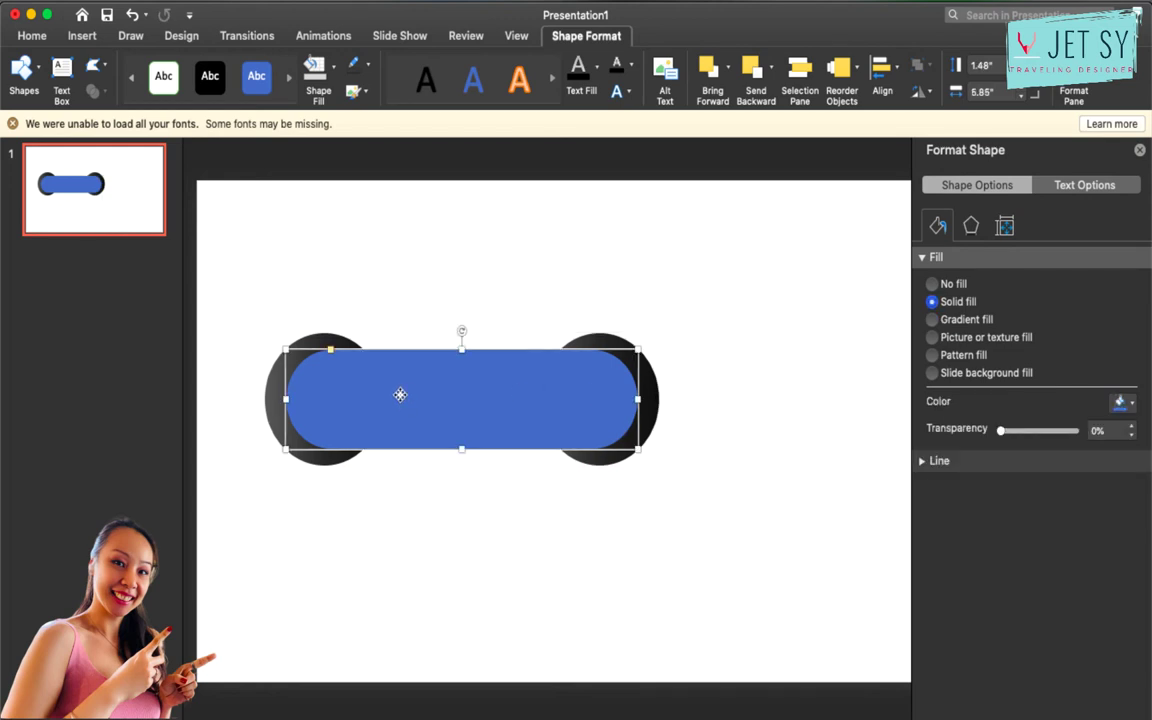
# Give the bar a dark gradient fill with a dark orange first stop
pyautogui.click(335, 70)
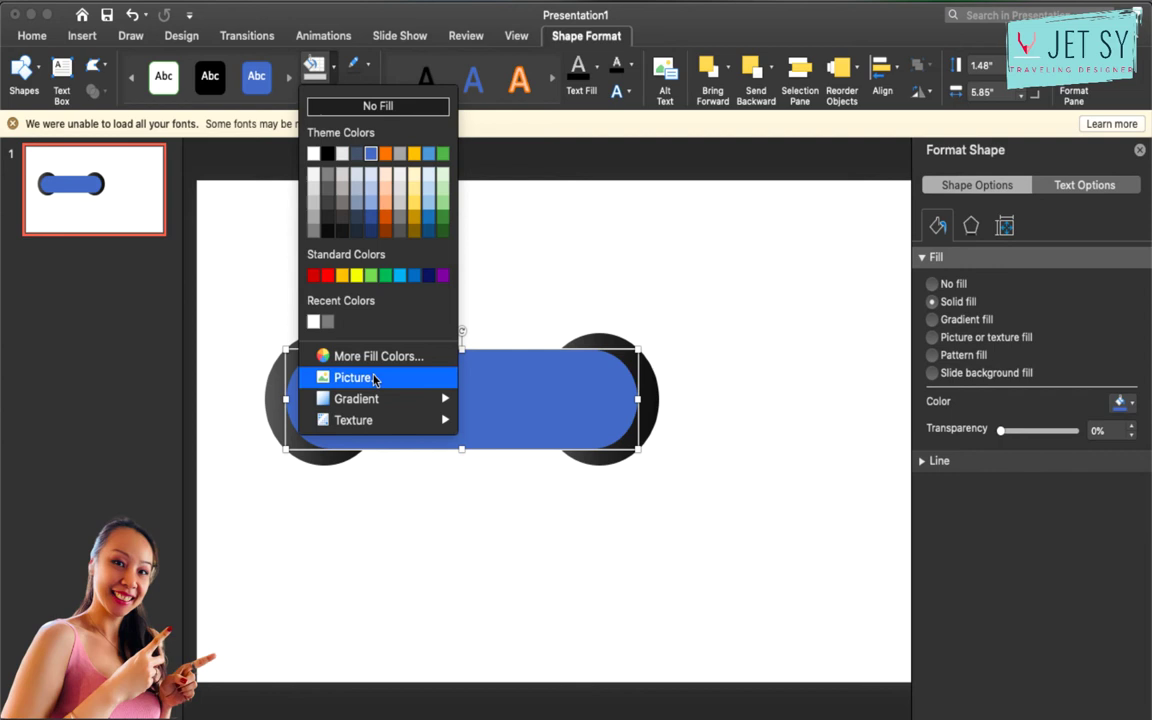
pyautogui.moveTo(400, 398)
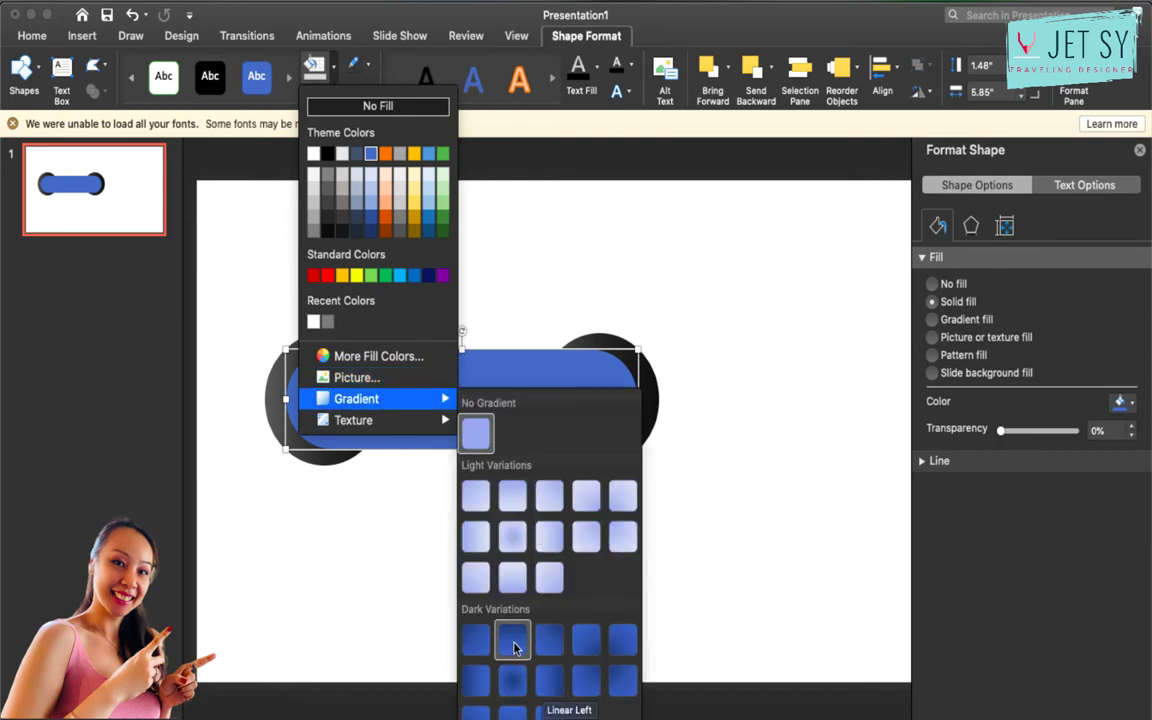
pyautogui.click(513, 647)
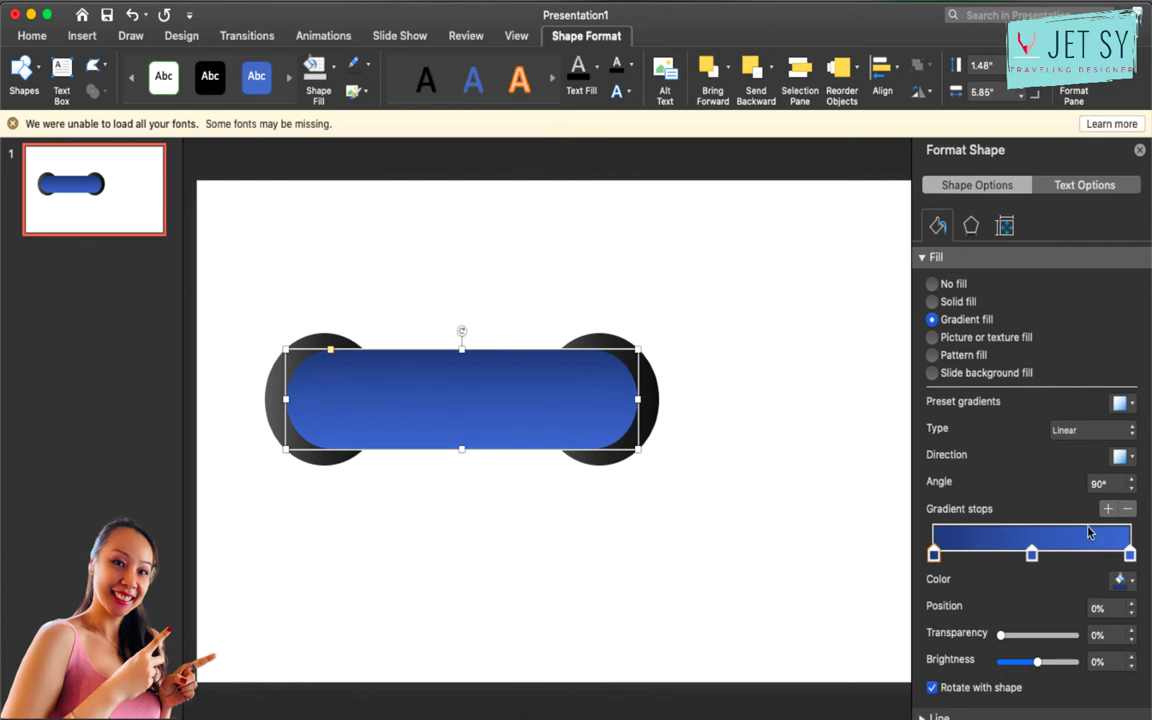
pyautogui.click(1124, 579)
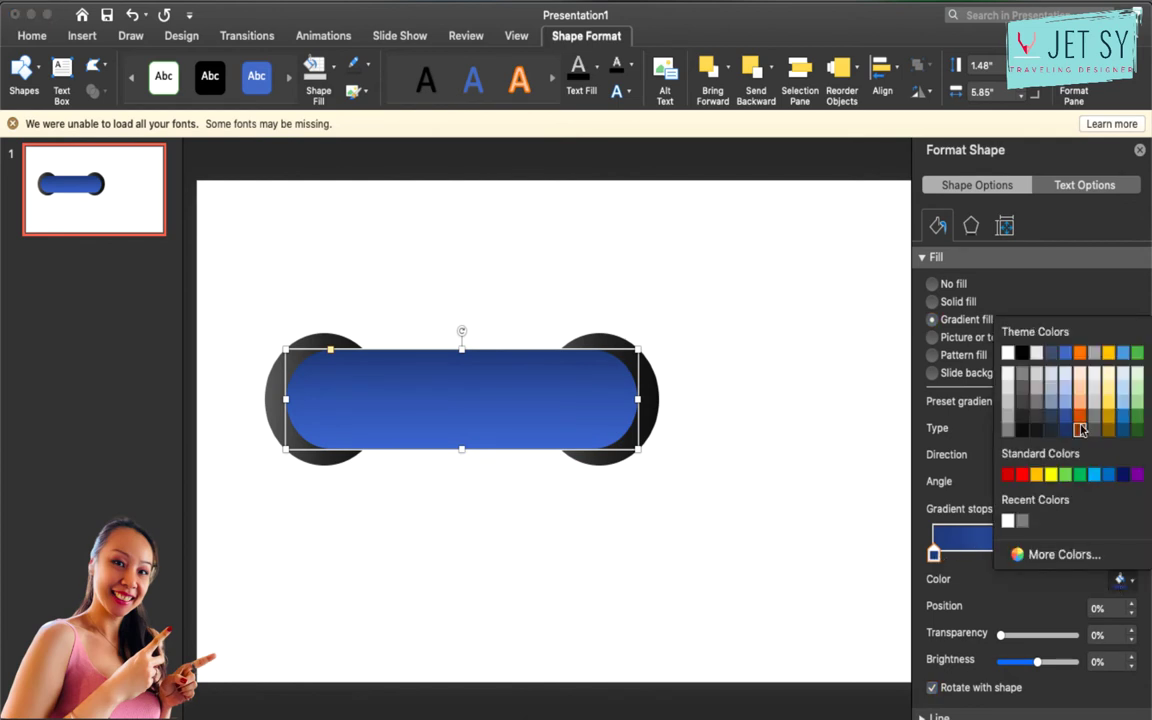
pyautogui.click(1080, 429)
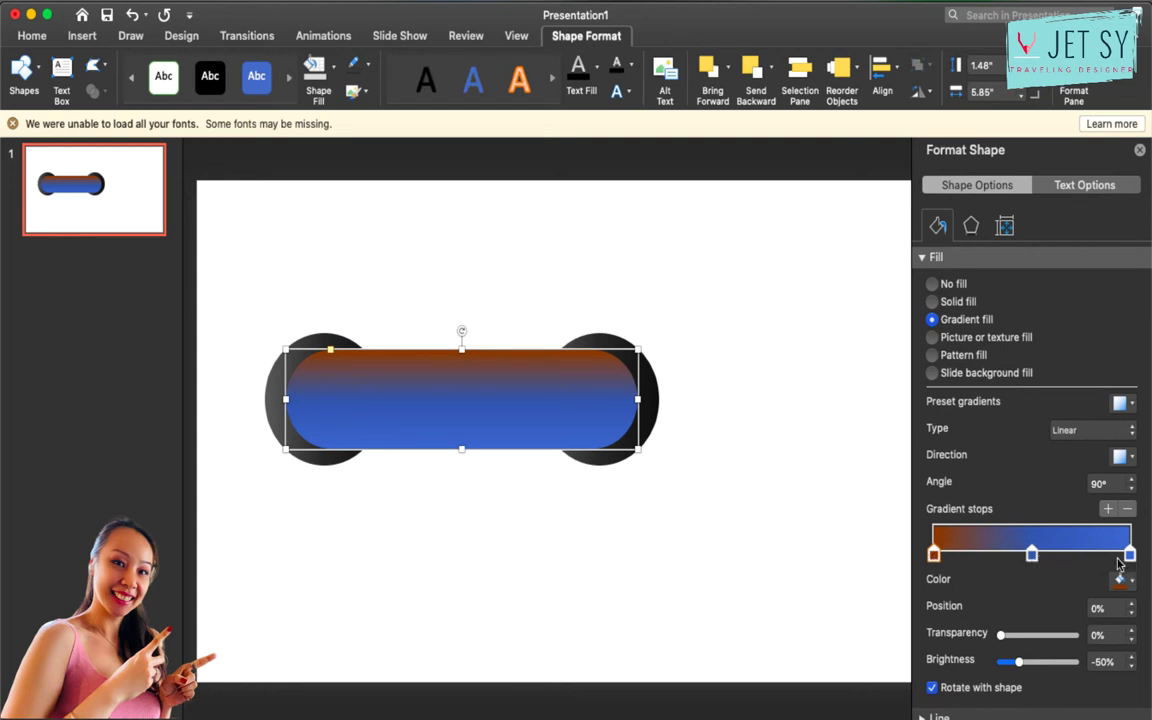
# Set the middle stop to light peach and the last to dark orange, nudging the first stop inward
pyautogui.click(1033, 558)
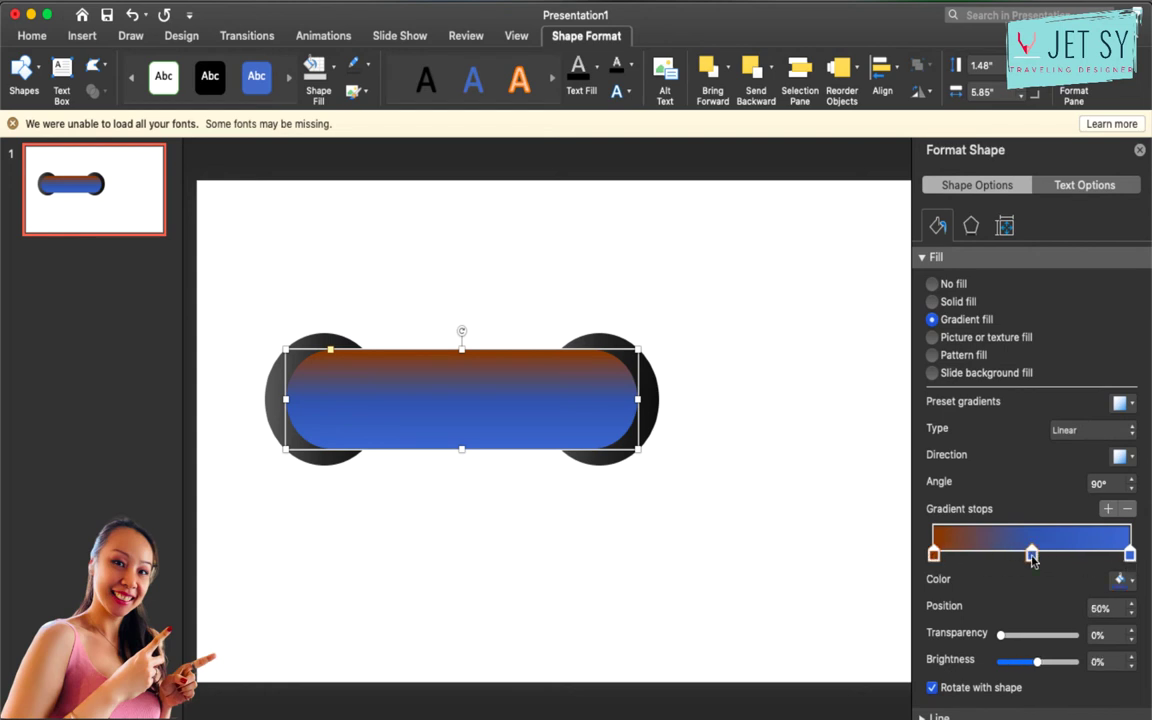
pyautogui.click(1124, 579)
pyautogui.click(1080, 388)
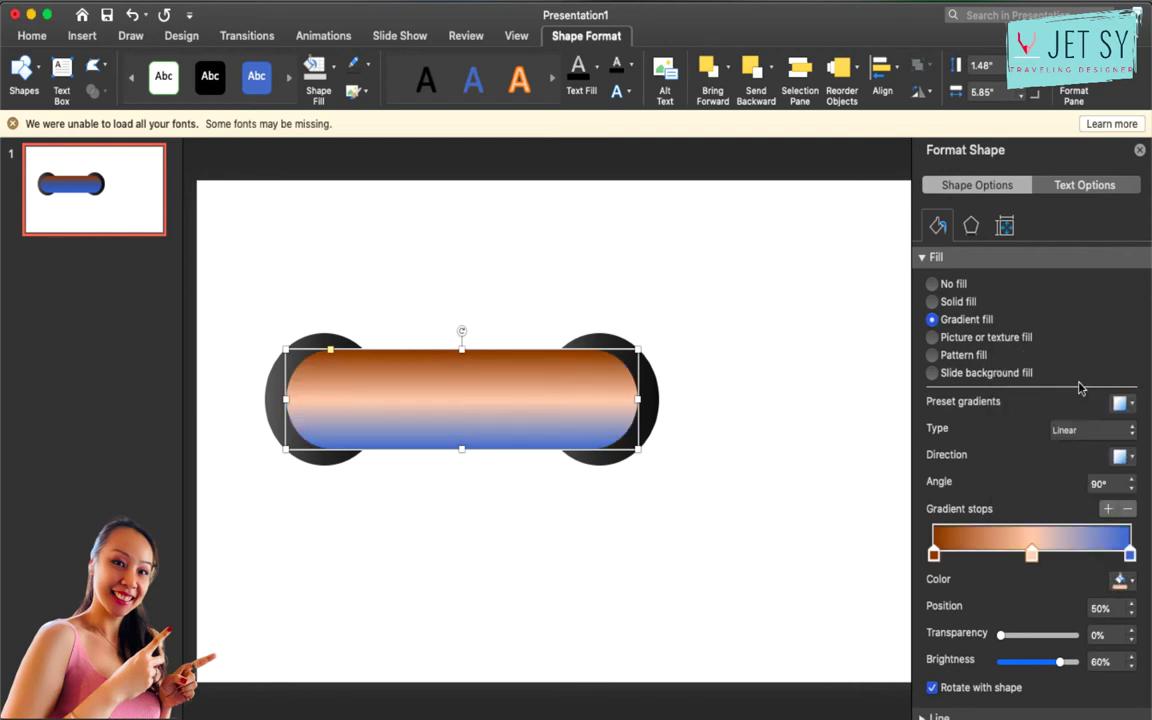
pyautogui.click(1130, 555)
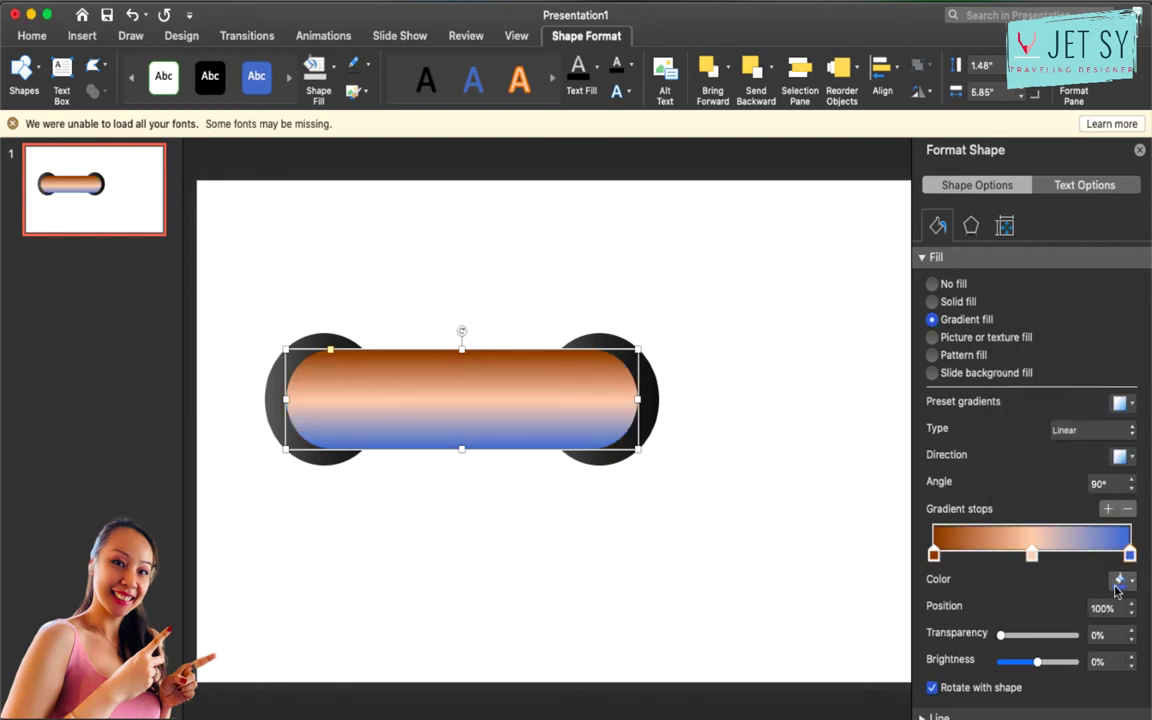
pyautogui.click(1122, 579)
pyautogui.click(1079, 430)
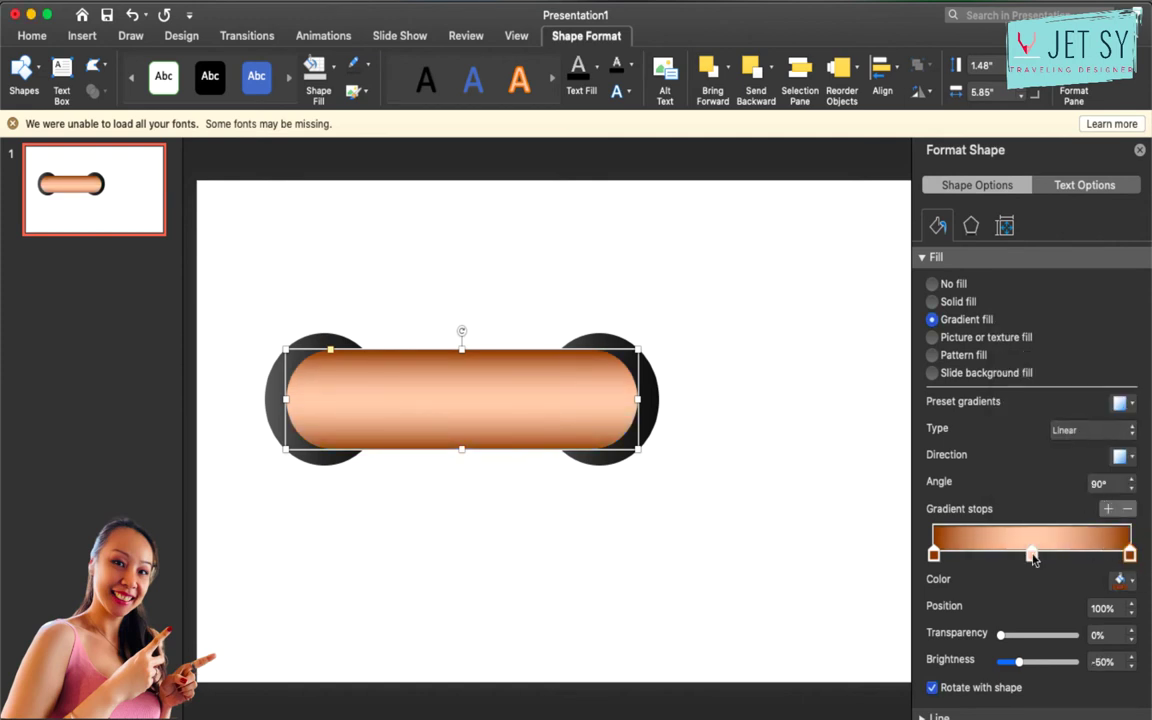
pyautogui.moveTo(936, 555); pyautogui.dragTo(944, 557)
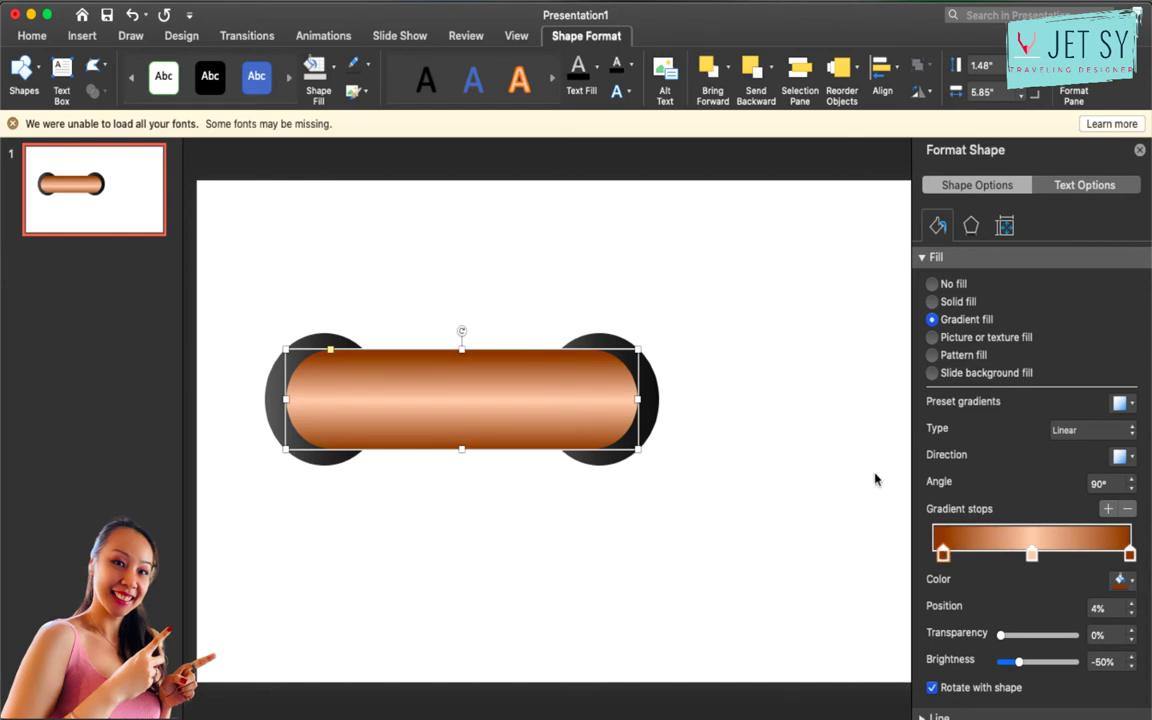
pyautogui.click(738, 396)
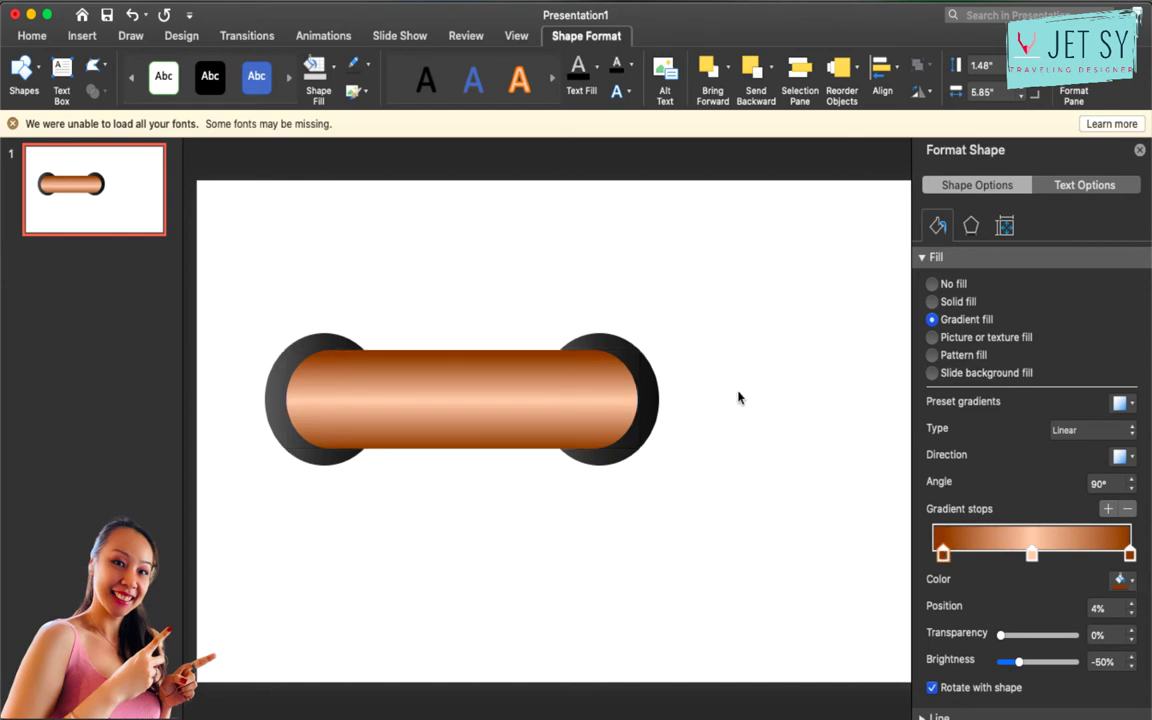
pyautogui.click(642, 369)
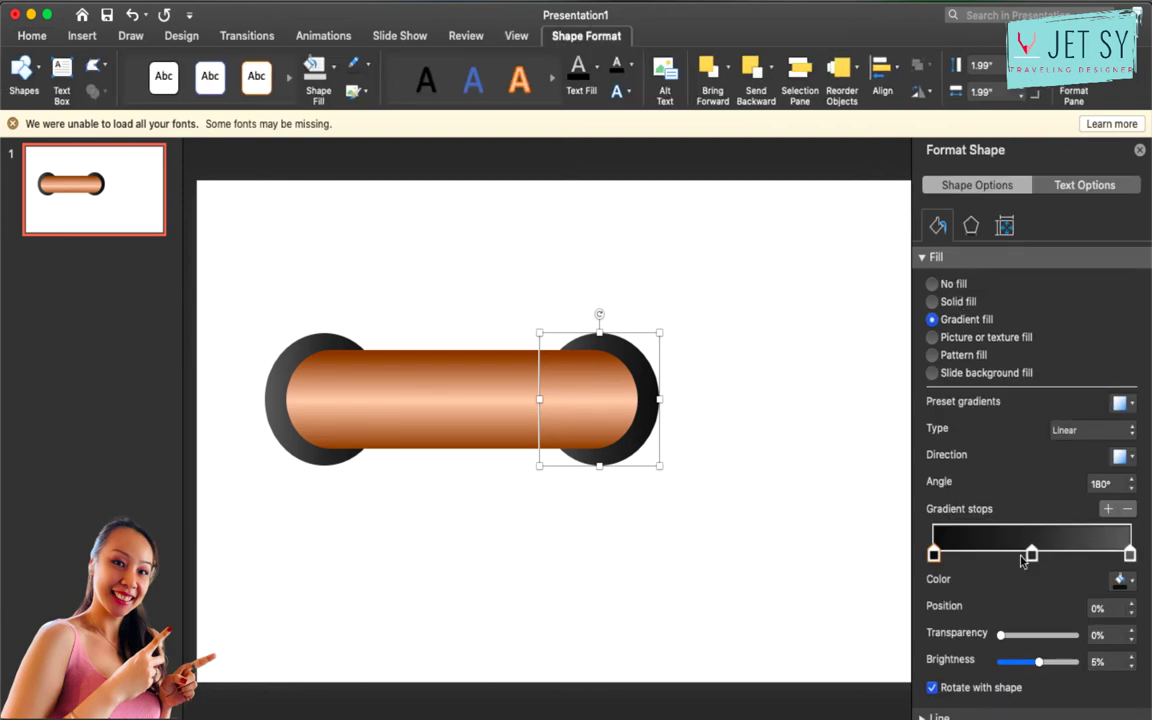
# Drag the middle gradient stop left on both end circles, the left one to 35%
pyautogui.moveTo(1035, 563); pyautogui.dragTo(988, 555)
pyautogui.click(294, 351)
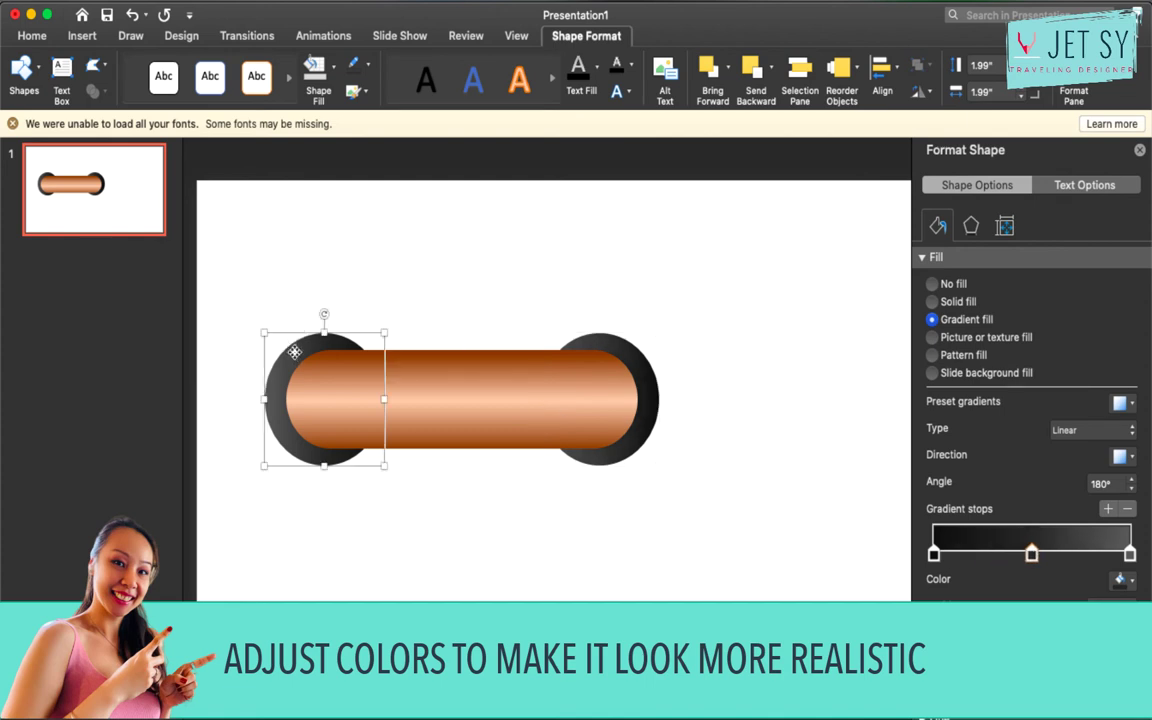
pyautogui.moveTo(1032, 555); pyautogui.dragTo(1004, 555)
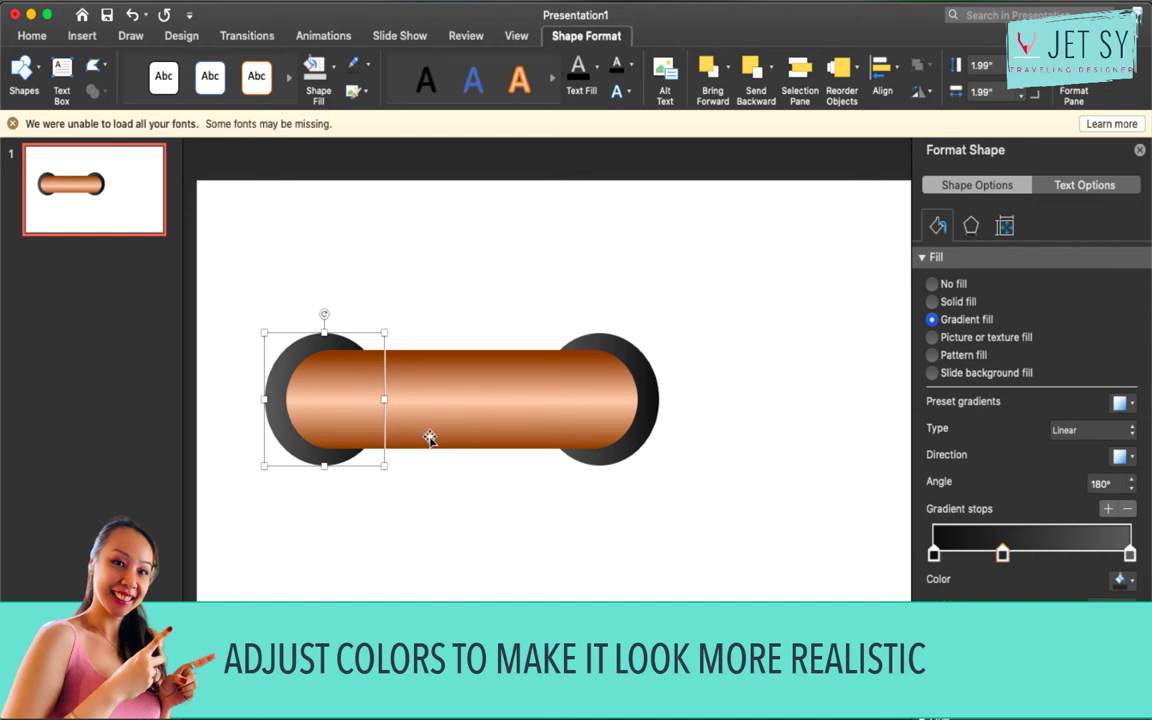
pyautogui.click(480, 470)
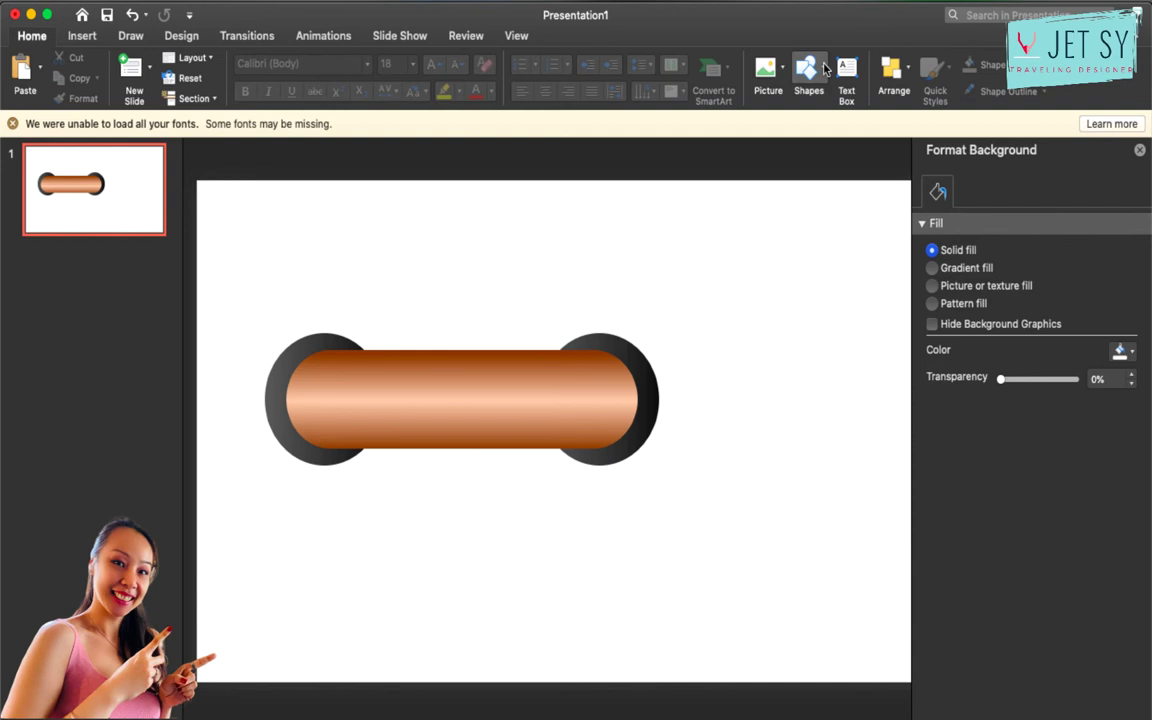
pyautogui.click(824, 70)
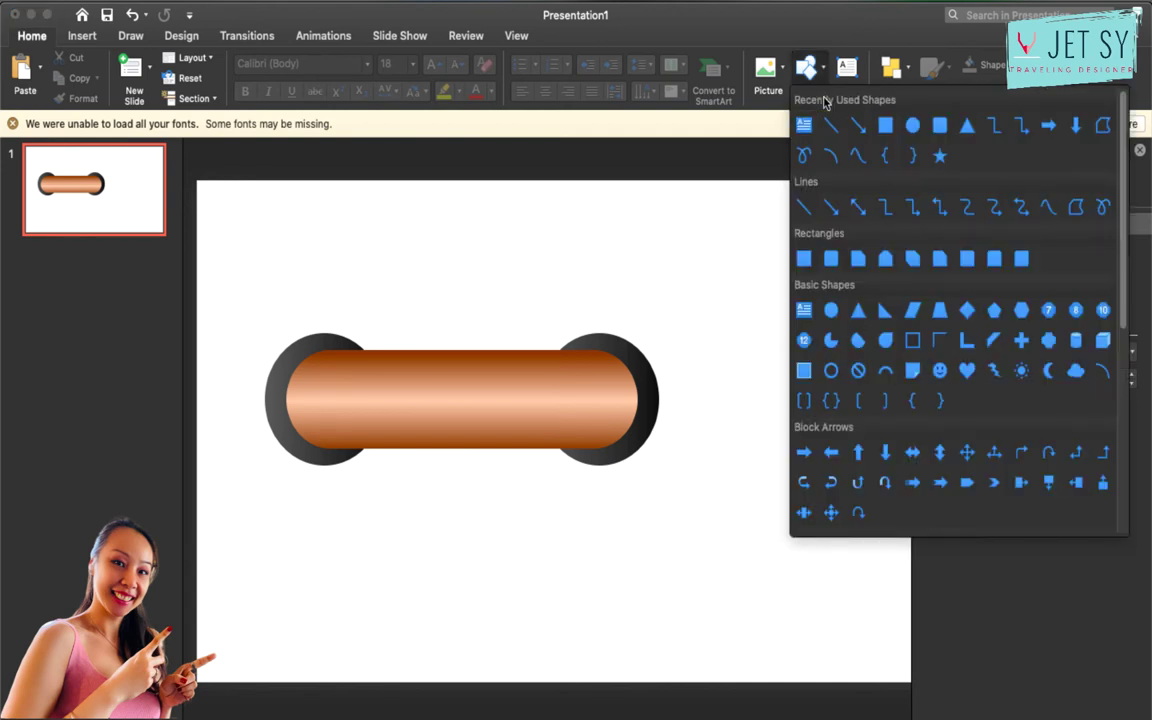
# Draw a thin oval across the top of the copper bar and give it soft edges
pyautogui.click(945, 127)
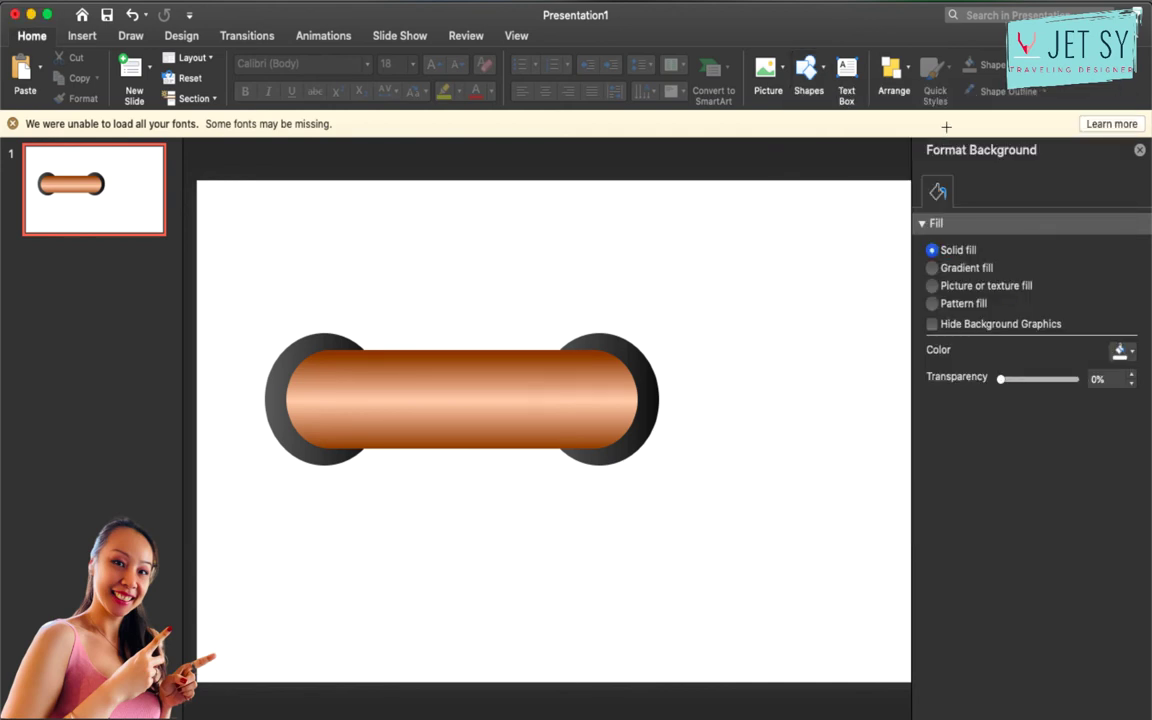
pyautogui.click(809, 70)
pyautogui.click(910, 121)
pyautogui.moveTo(451, 359)
pyautogui.mouseDown()
pyautogui.moveTo(566, 368)
pyautogui.moveTo(589, 381)
pyautogui.mouseUp()
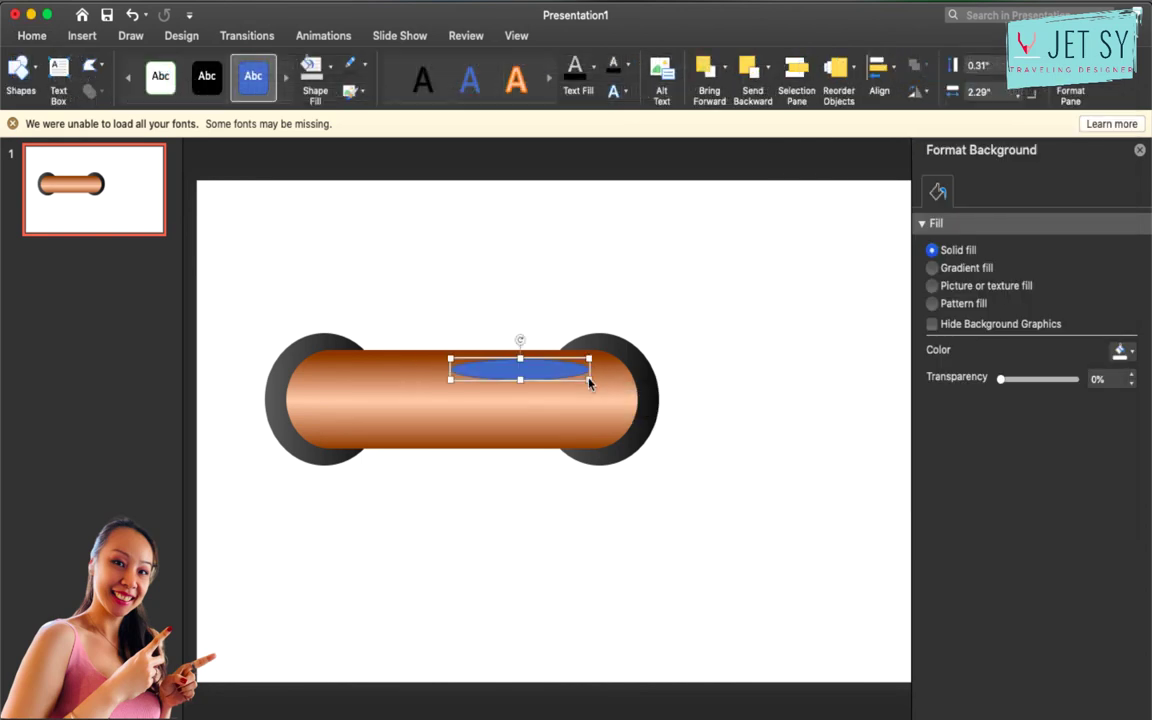
pyautogui.click(366, 96)
pyautogui.moveTo(395, 180)
pyautogui.moveTo(418, 215)
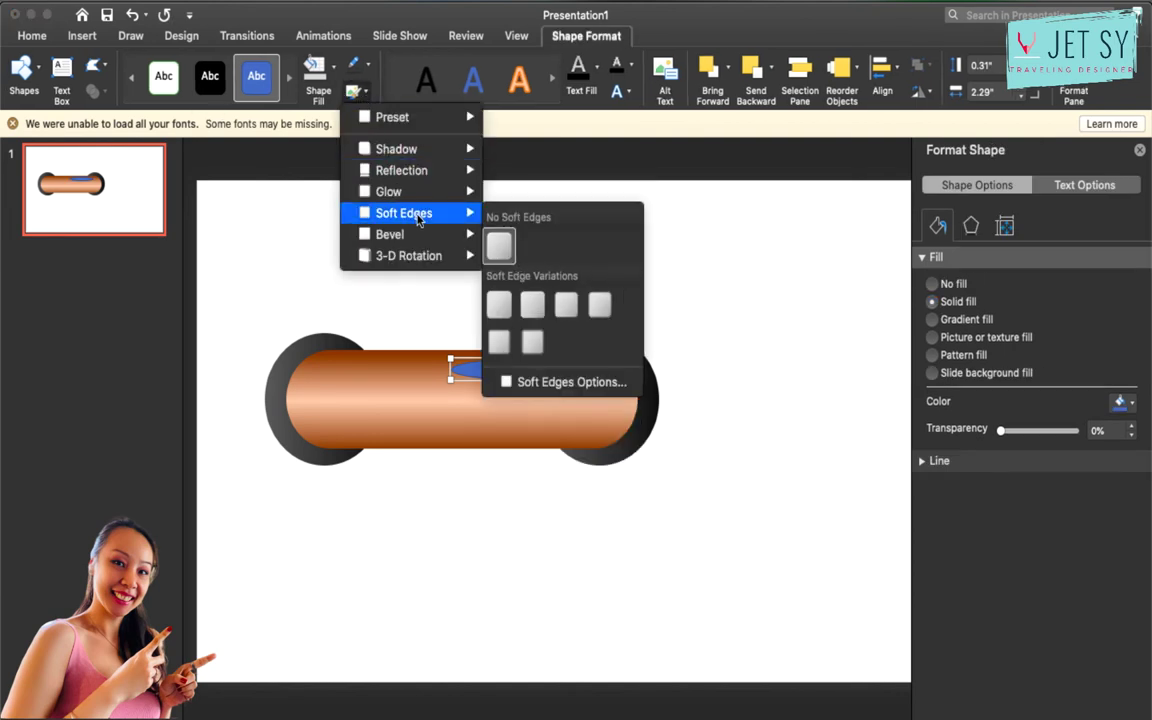
pyautogui.click(501, 309)
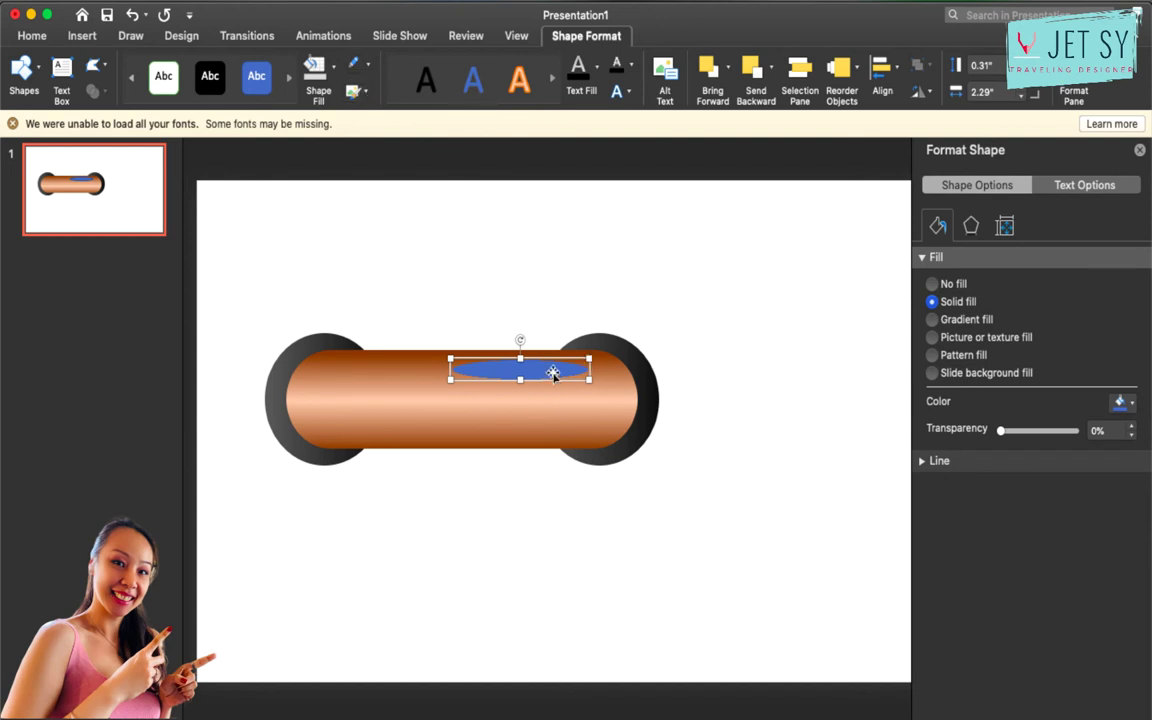
# Fill the oval white and apply a stronger soft edge
pyautogui.click(336, 75)
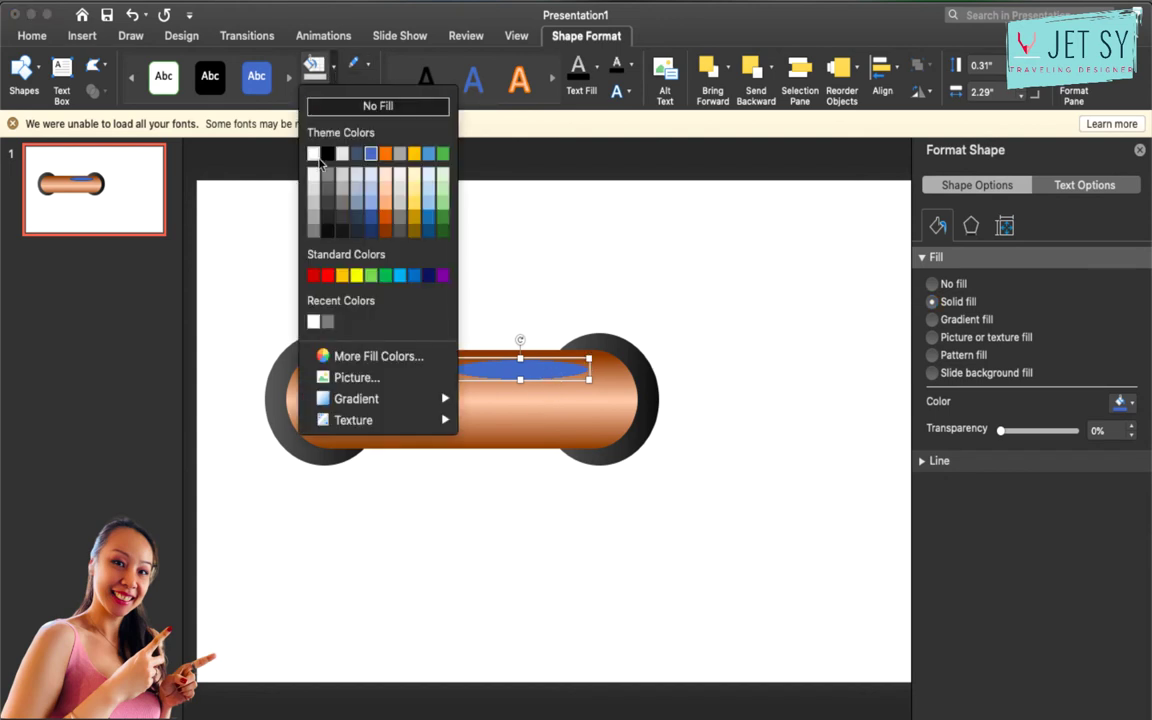
pyautogui.click(314, 155)
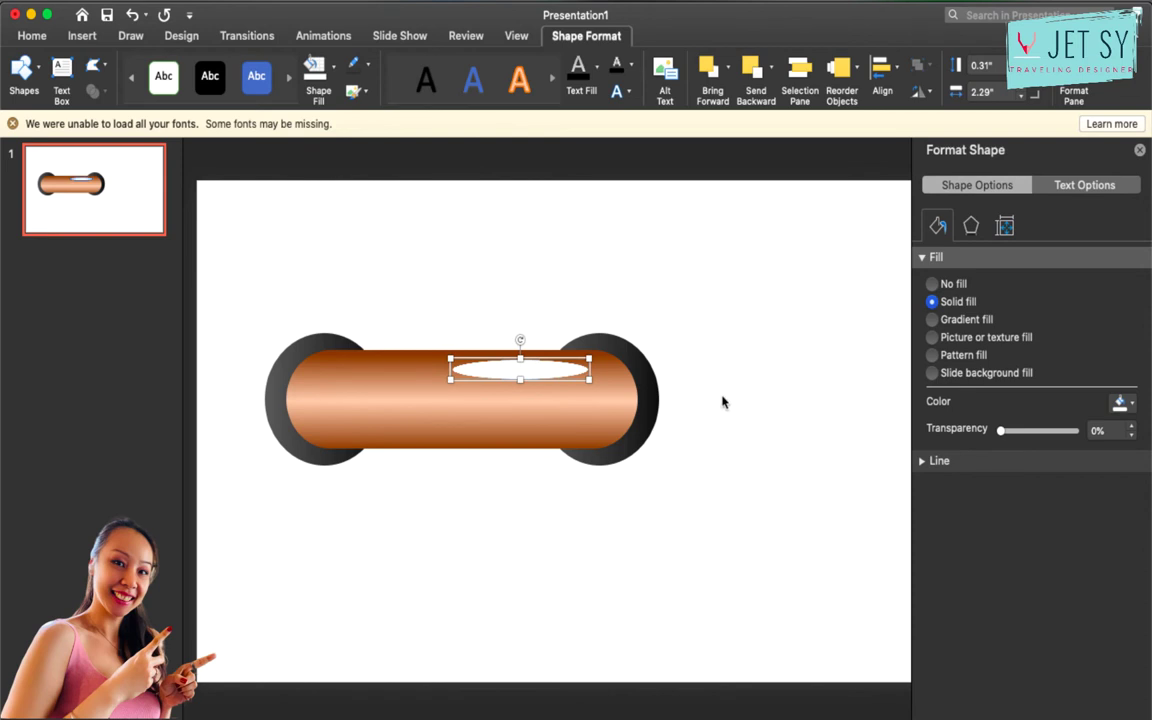
pyautogui.click(353, 93)
pyautogui.moveTo(420, 213)
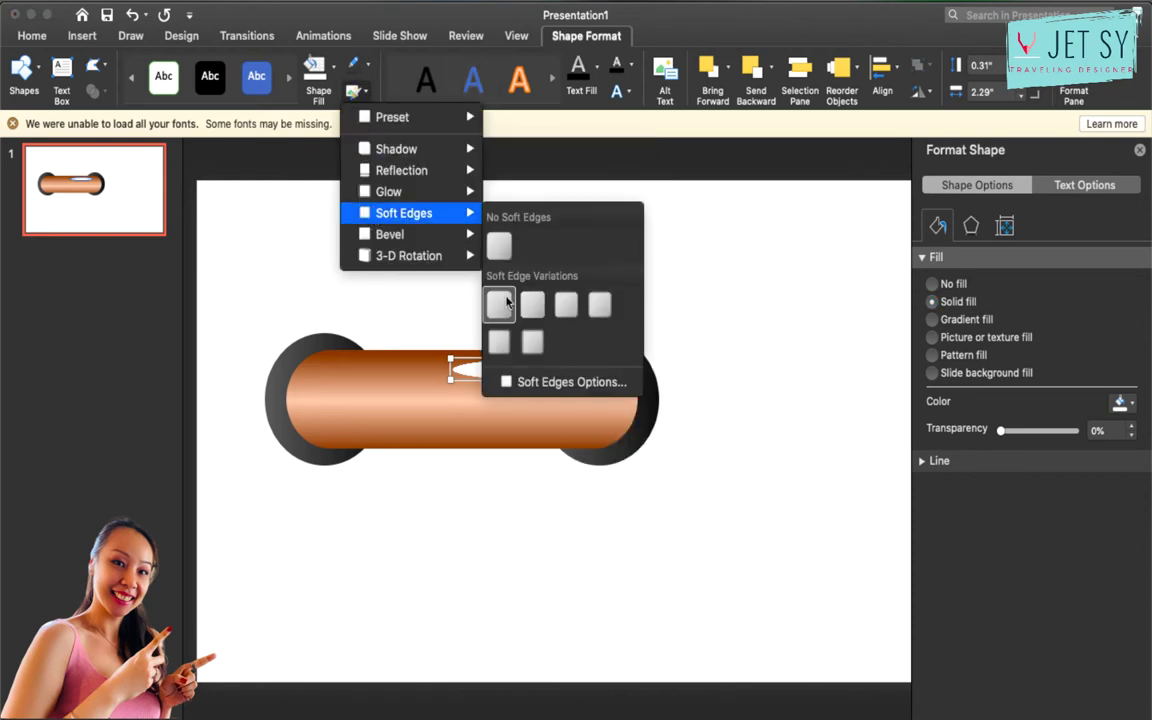
pyautogui.click(532, 306)
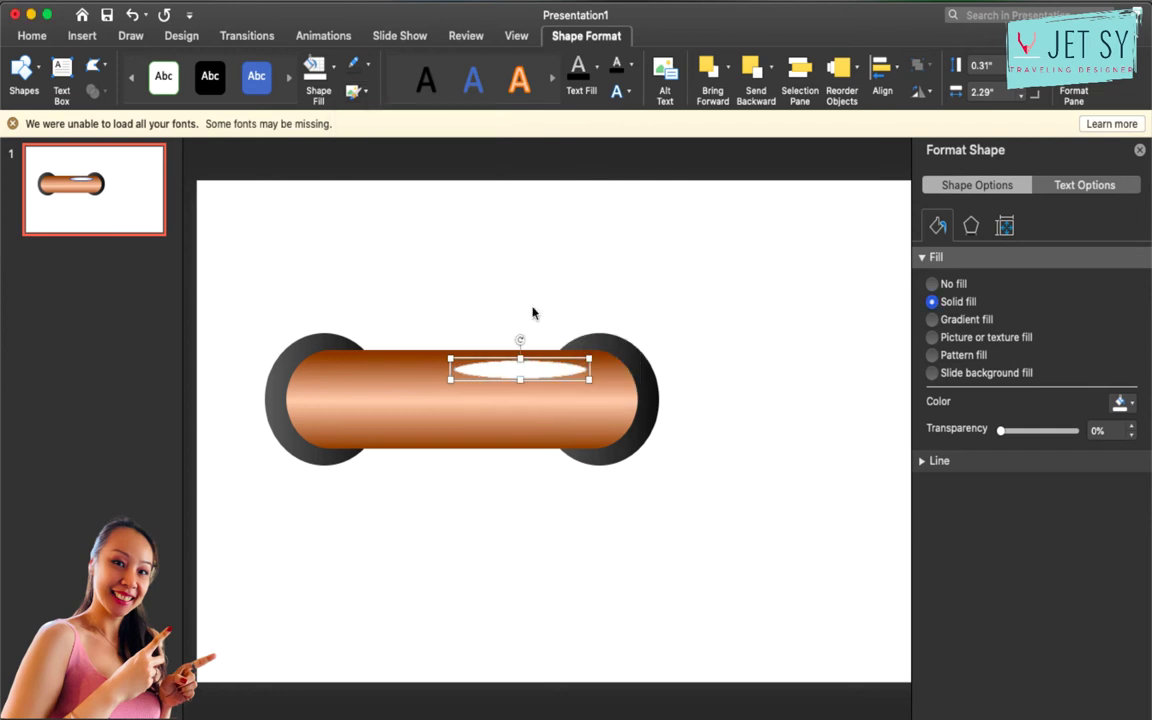
# Lower the oval's white fill to 75% opacity via More Fill Colors
pyautogui.click(335, 80)
pyautogui.moveTo(354, 400)
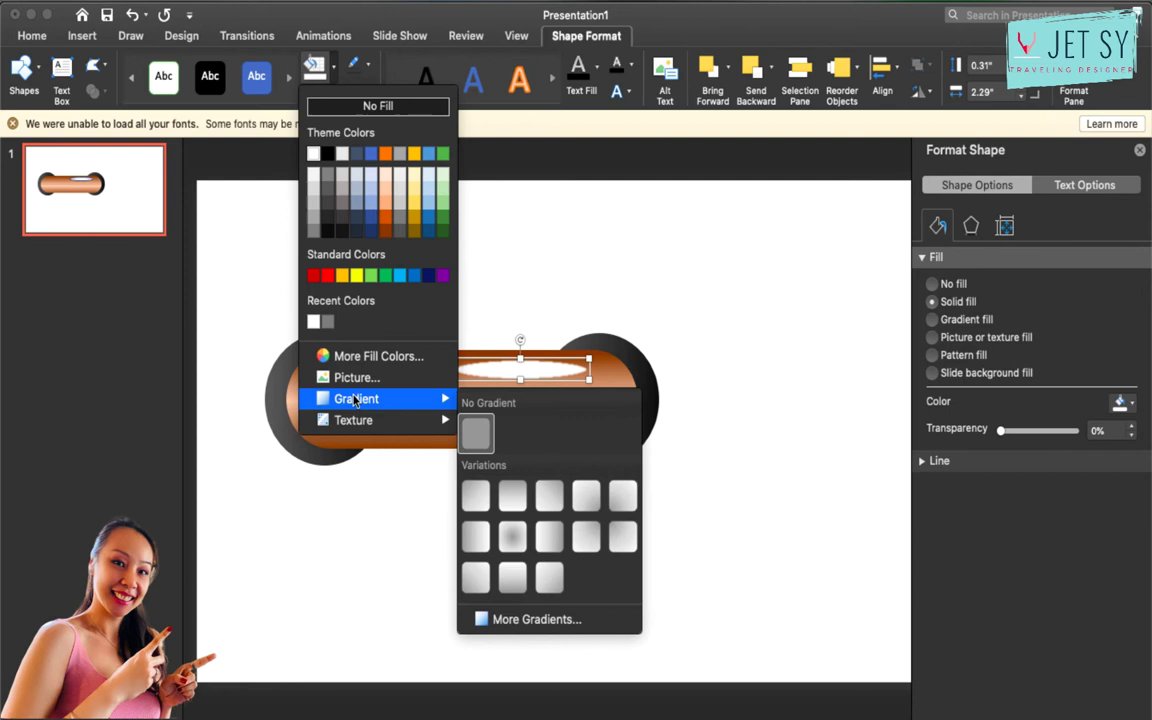
pyautogui.click(368, 358)
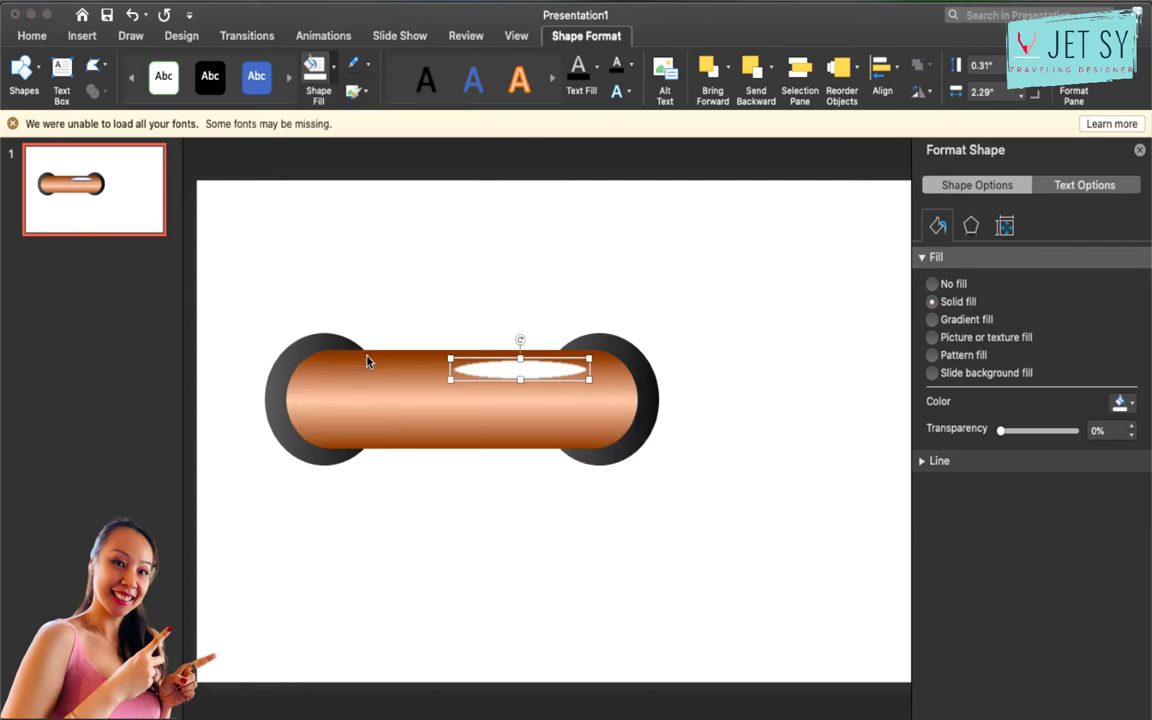
pyautogui.moveTo(612, 373); pyautogui.dragTo(587, 373)
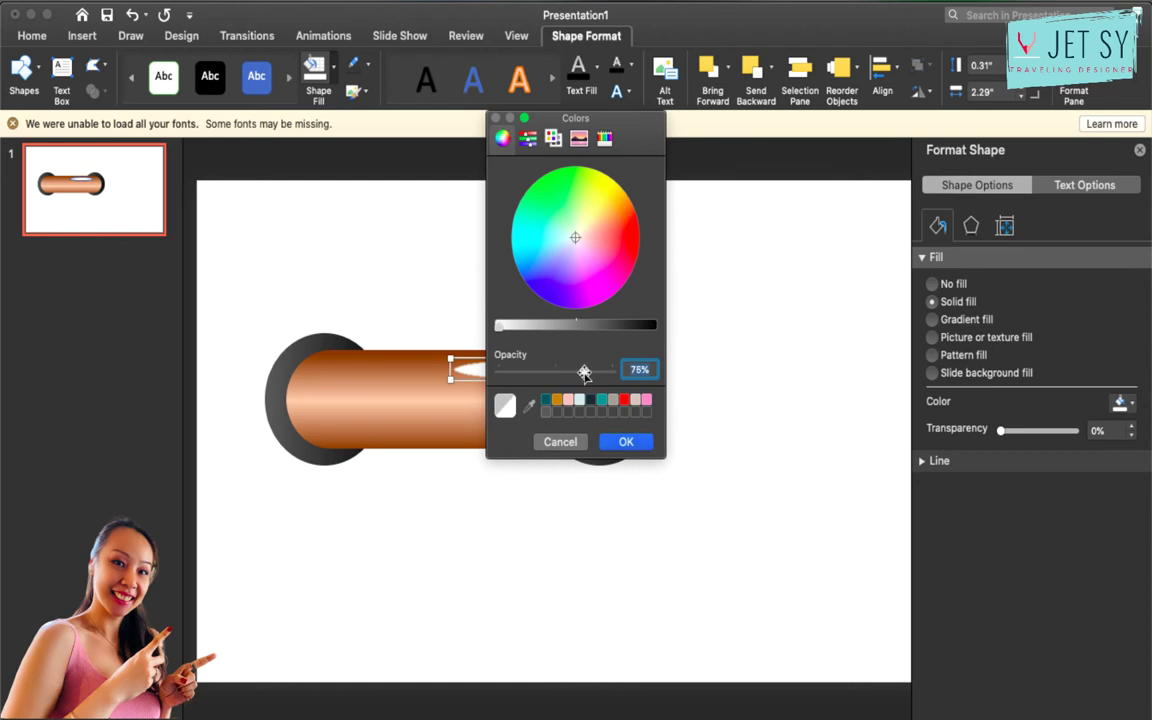
pyautogui.press('Return')
# Group the ring's shapes and shrink the group to about a third of its size
pyautogui.click(700, 453)
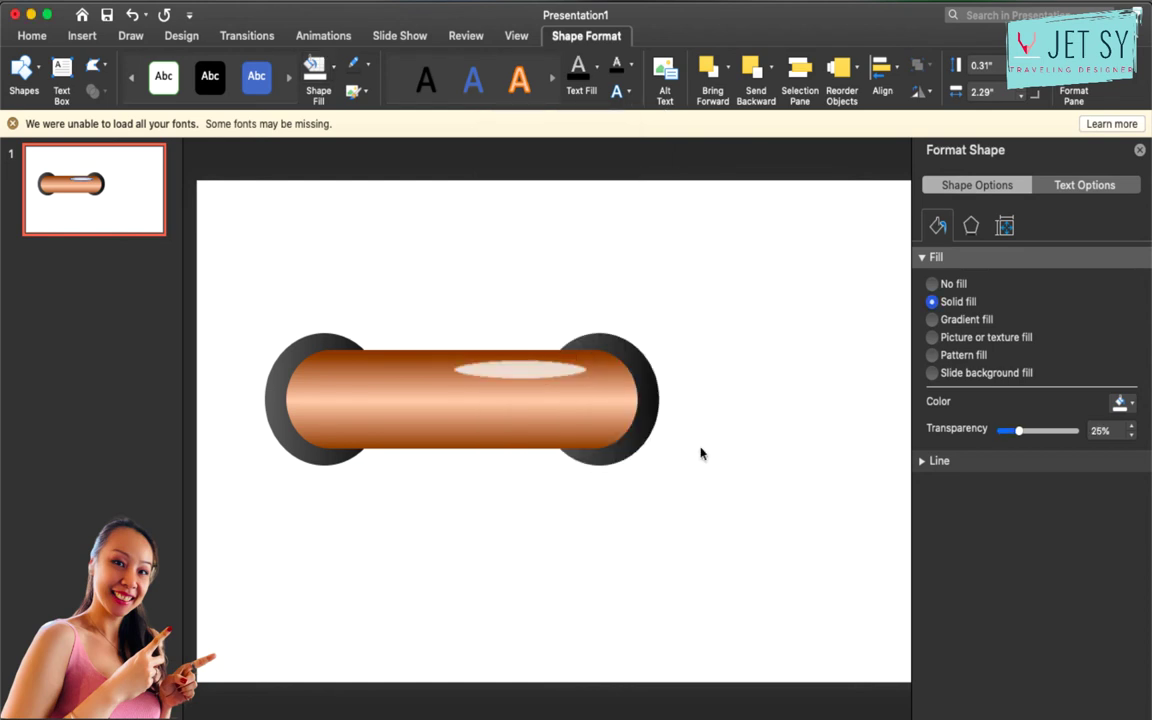
pyautogui.moveTo(700, 292); pyautogui.dragTo(224, 561)
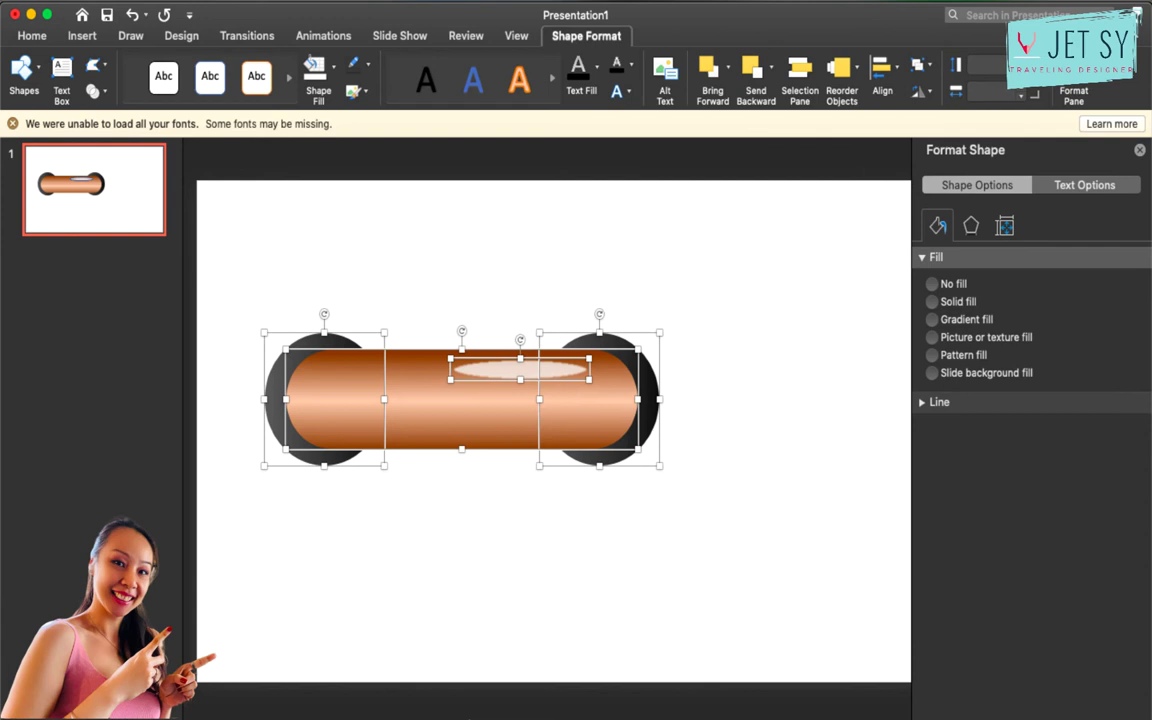
pyautogui.press('super+alt+g')
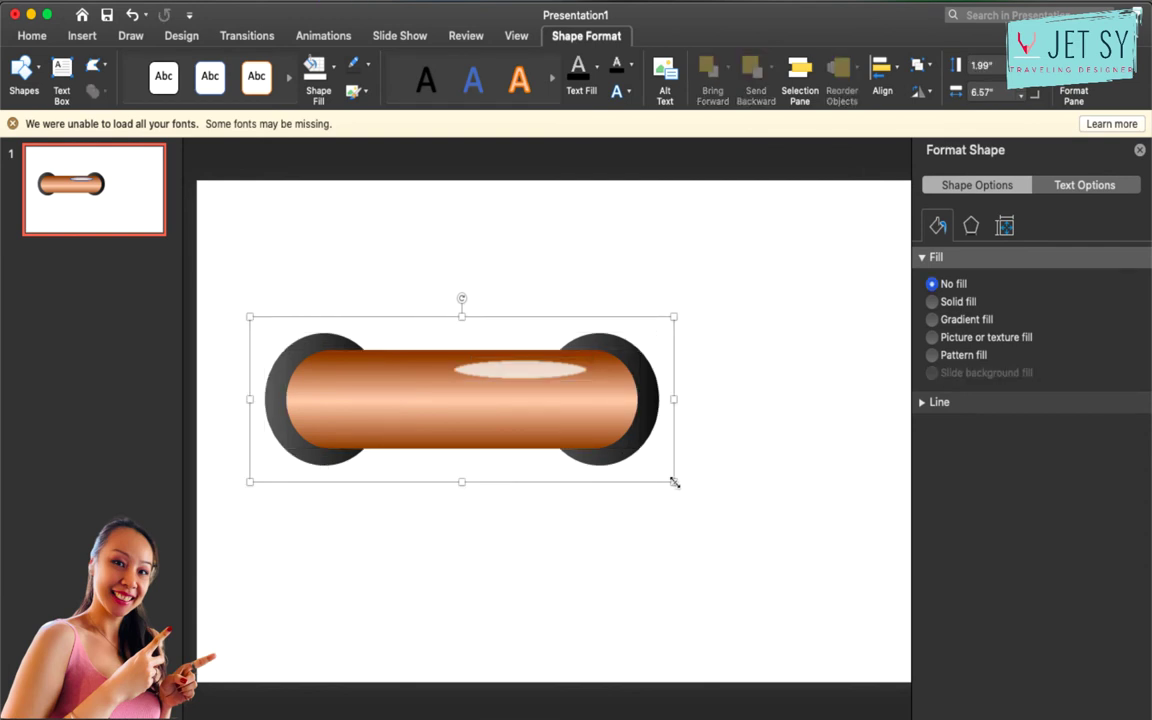
pyautogui.moveTo(675, 482); pyautogui.dragTo(598, 257)
# Copy the ring downward repeatedly until eleven rings form a vertical column
pyautogui.click(681, 185)
pyautogui.press('cmd+a')
pyautogui.moveTo(612, 214); pyautogui.dragTo(611, 308)
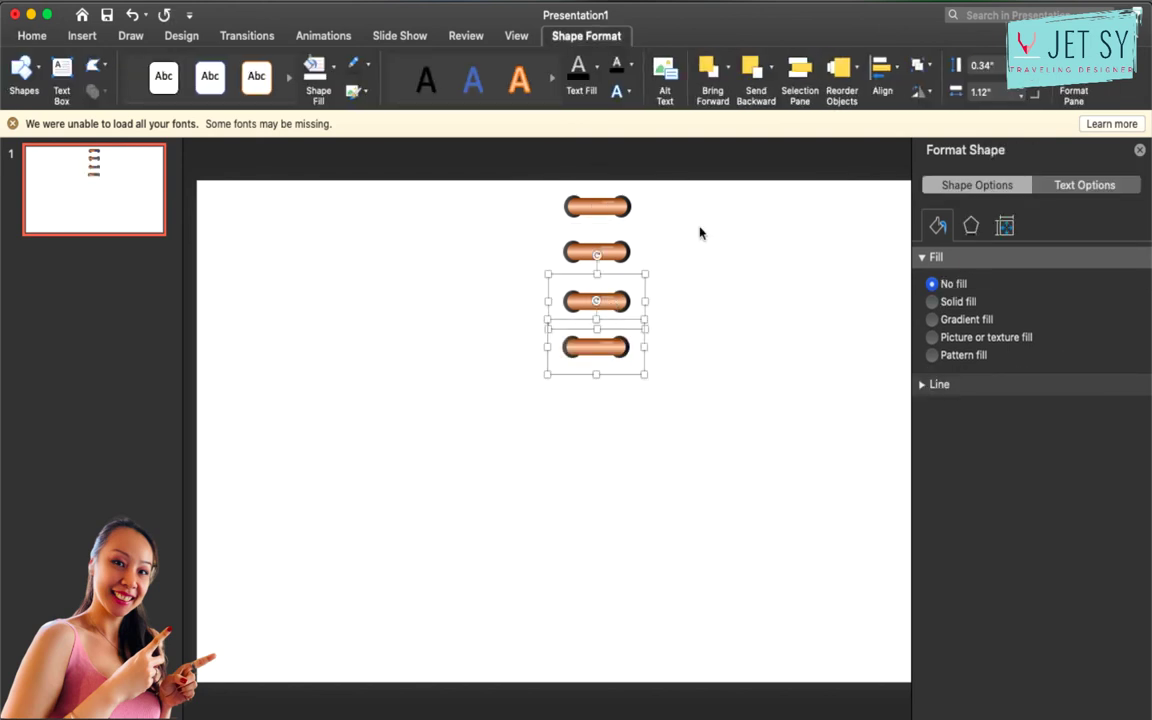
pyautogui.click(656, 190)
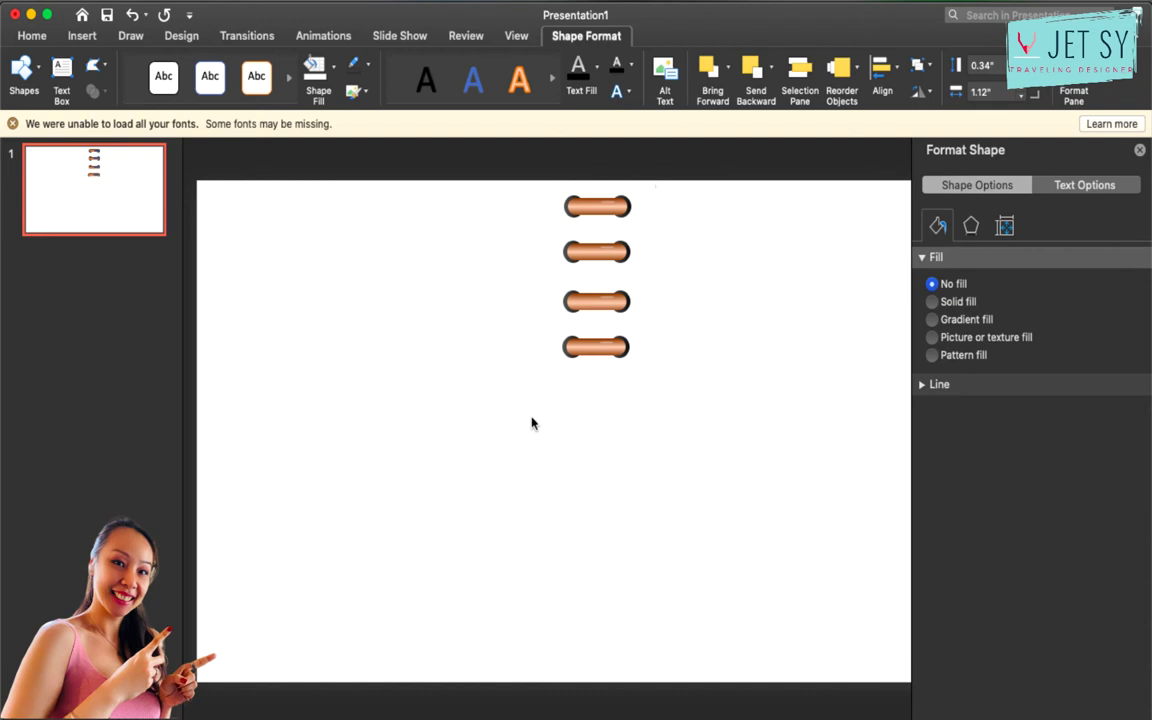
pyautogui.click(645, 208)
pyautogui.press('cmd+a')
pyautogui.moveTo(638, 252); pyautogui.dragTo(622, 572)
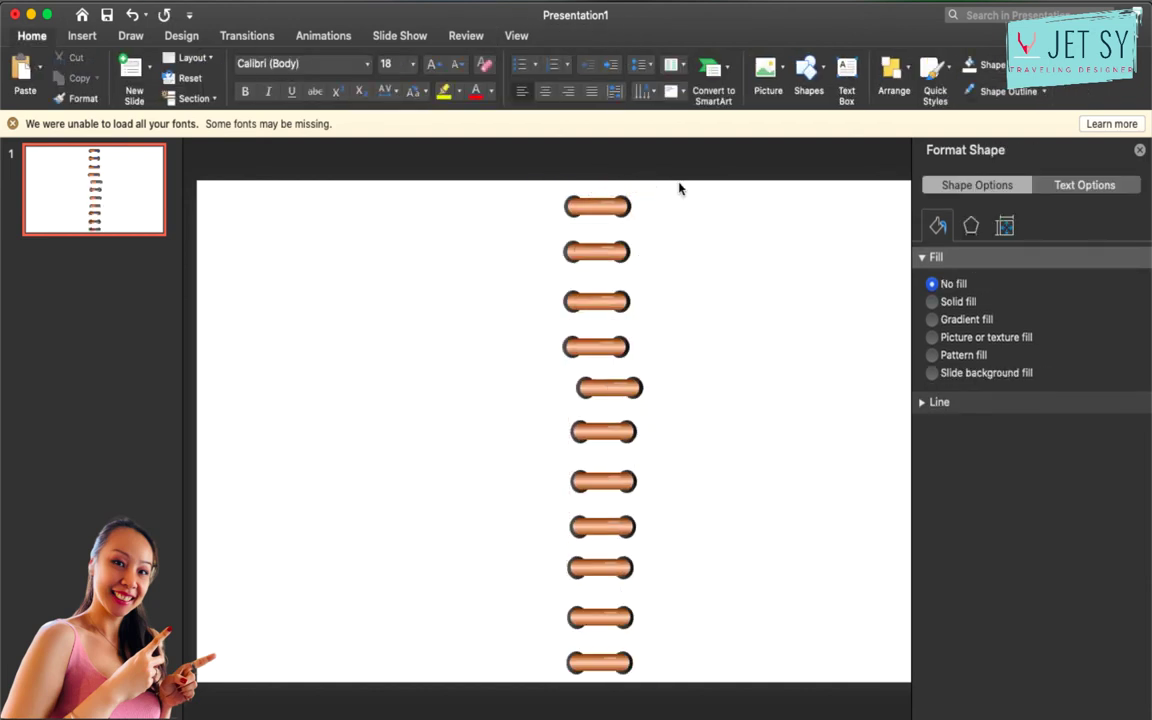
# Select all eleven rings and align them on their left edges
pyautogui.click(679, 188)
pyautogui.moveTo(681, 150); pyautogui.dragTo(557, 688)
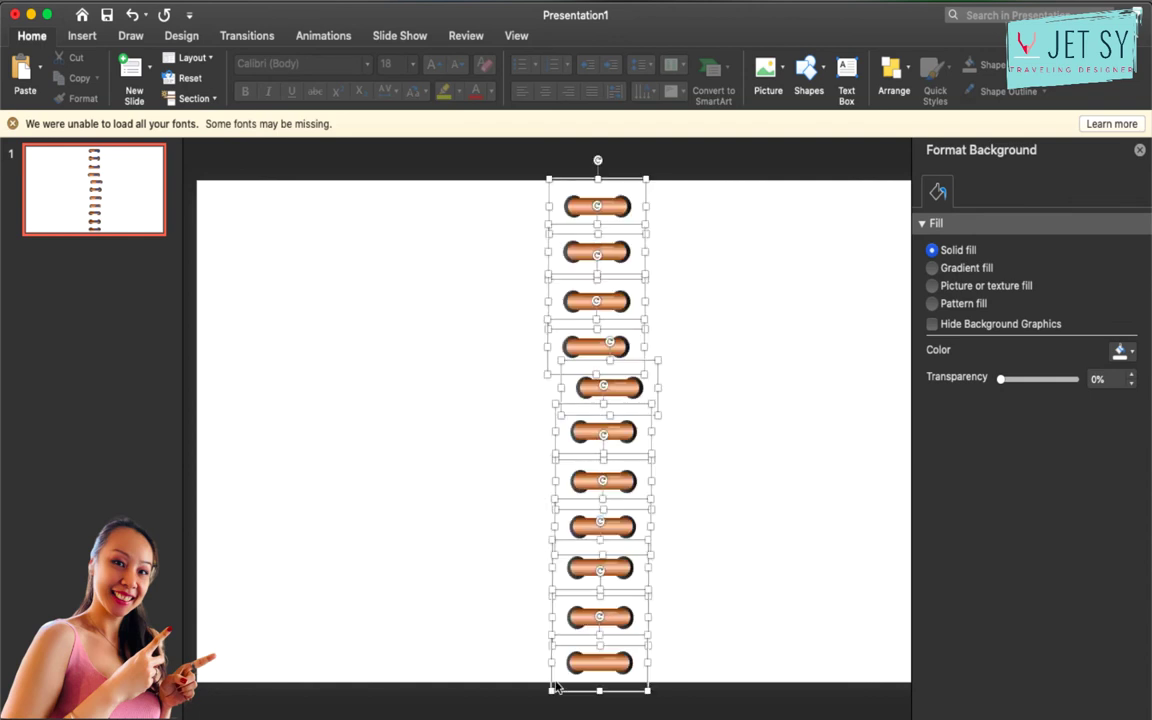
pyautogui.click(912, 72)
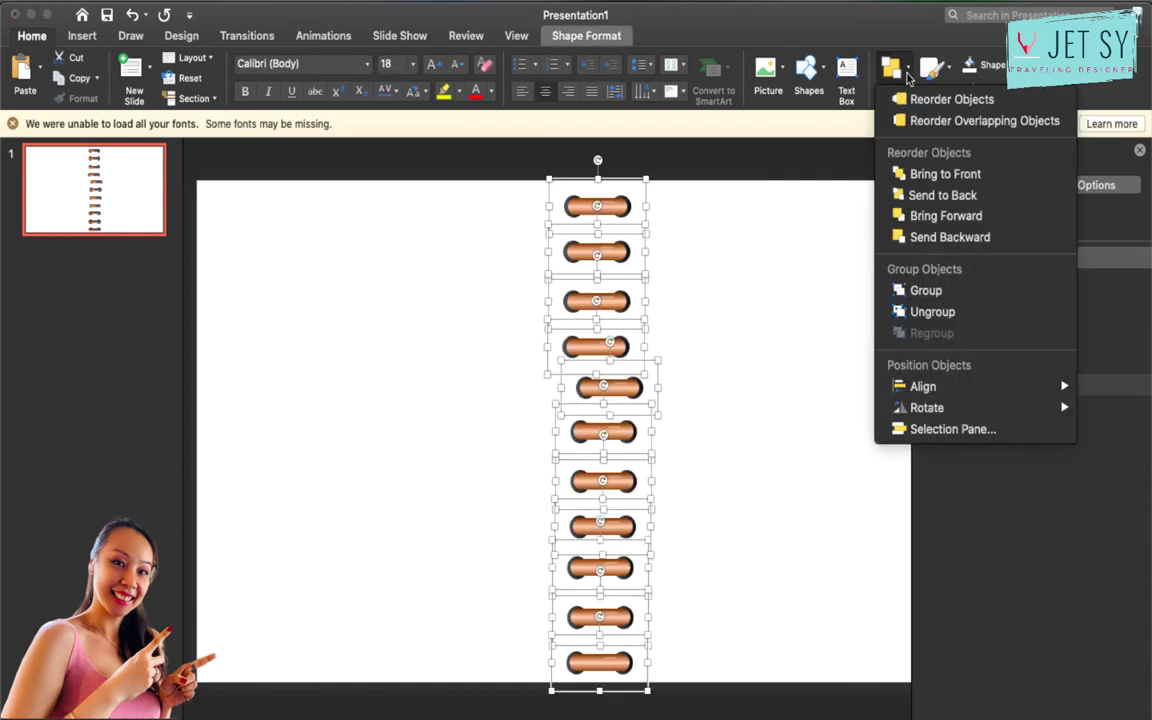
pyautogui.moveTo(927, 390)
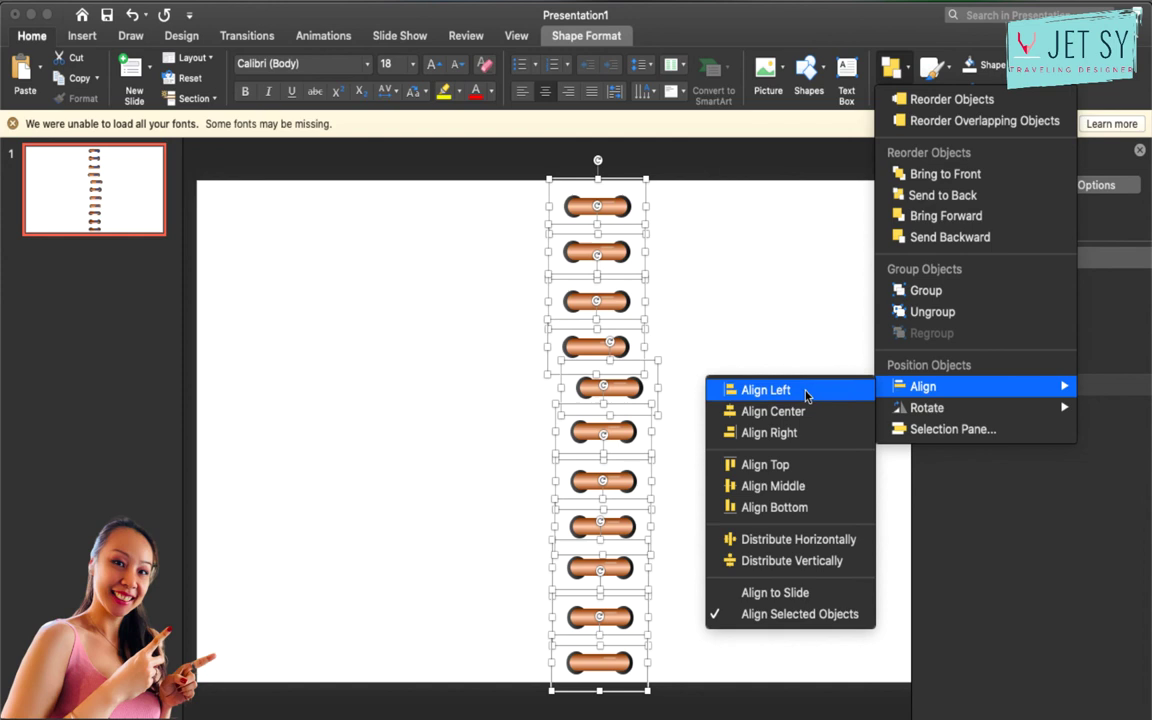
pyautogui.click(766, 390)
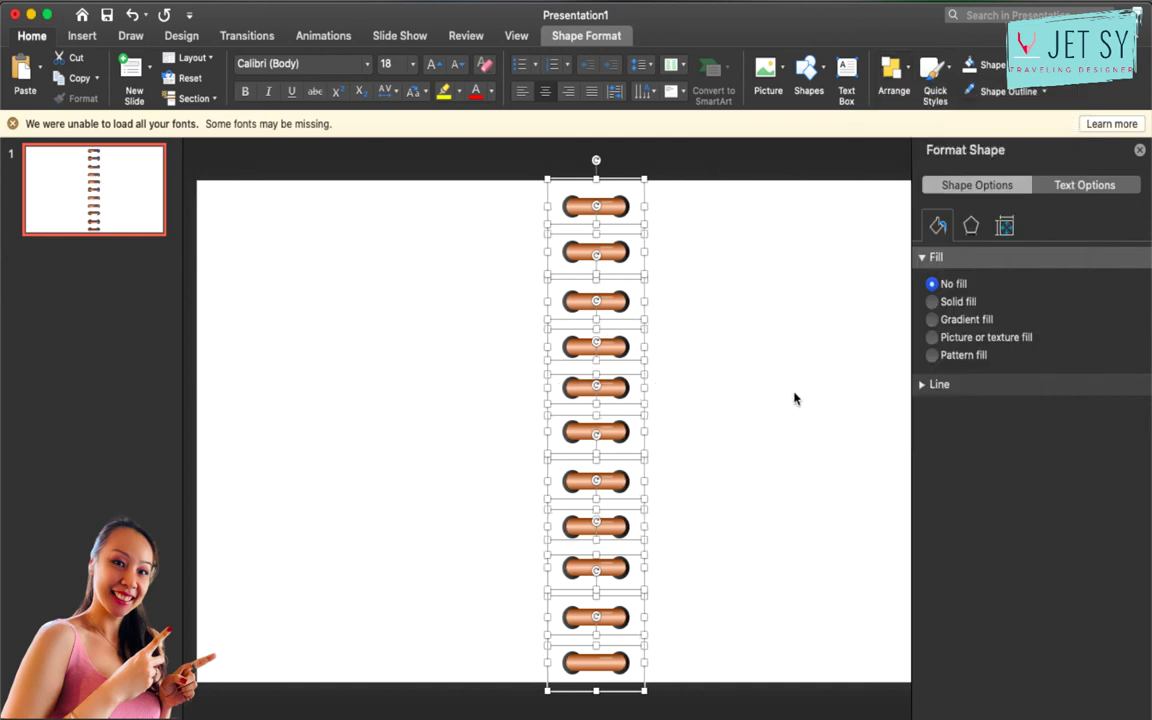
# Distribute the rings vertically so they are evenly spaced
pyautogui.click(906, 75)
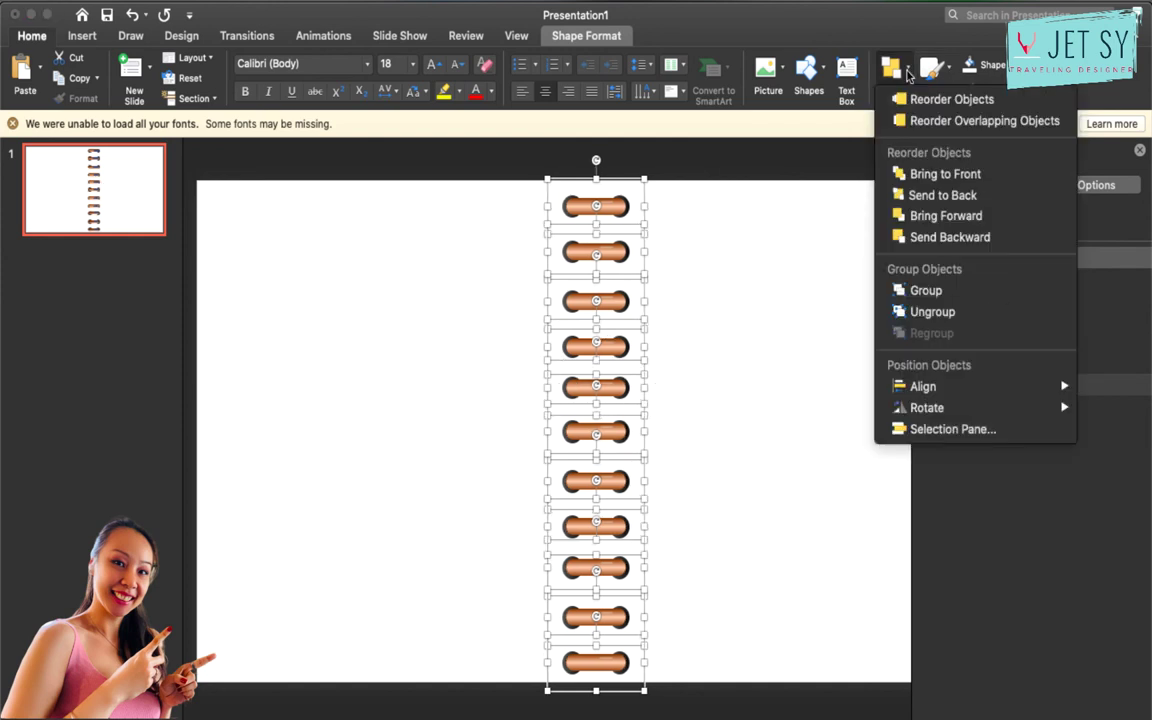
pyautogui.moveTo(935, 386)
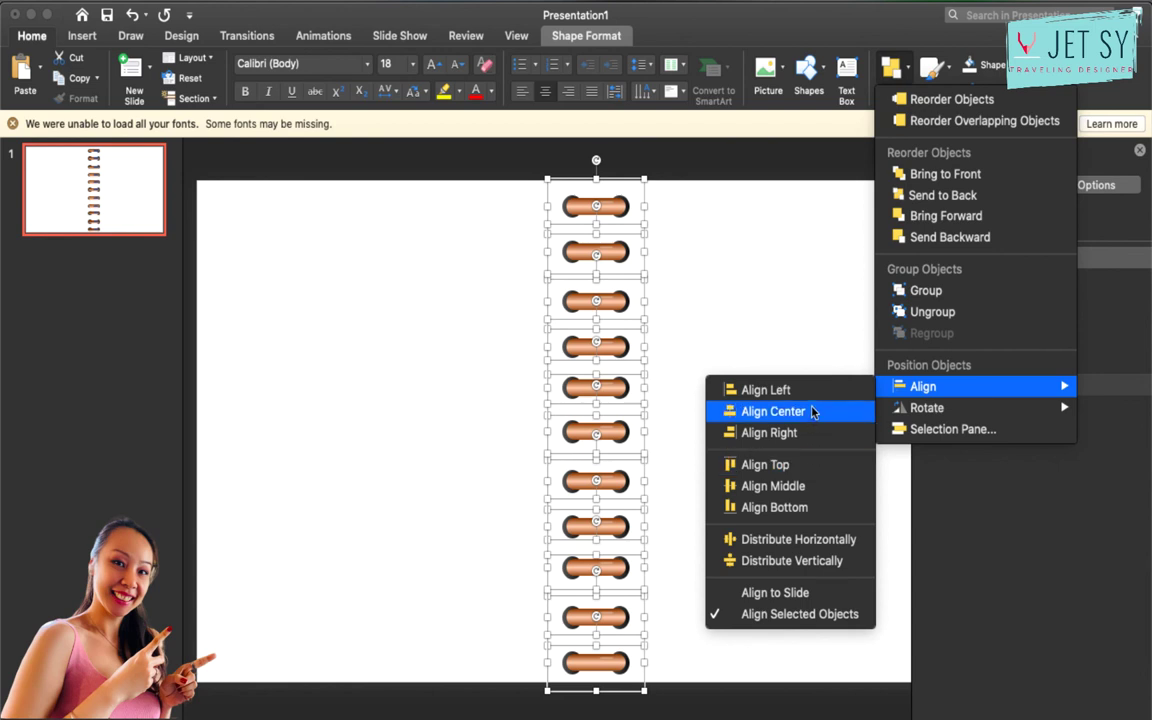
pyautogui.click(805, 567)
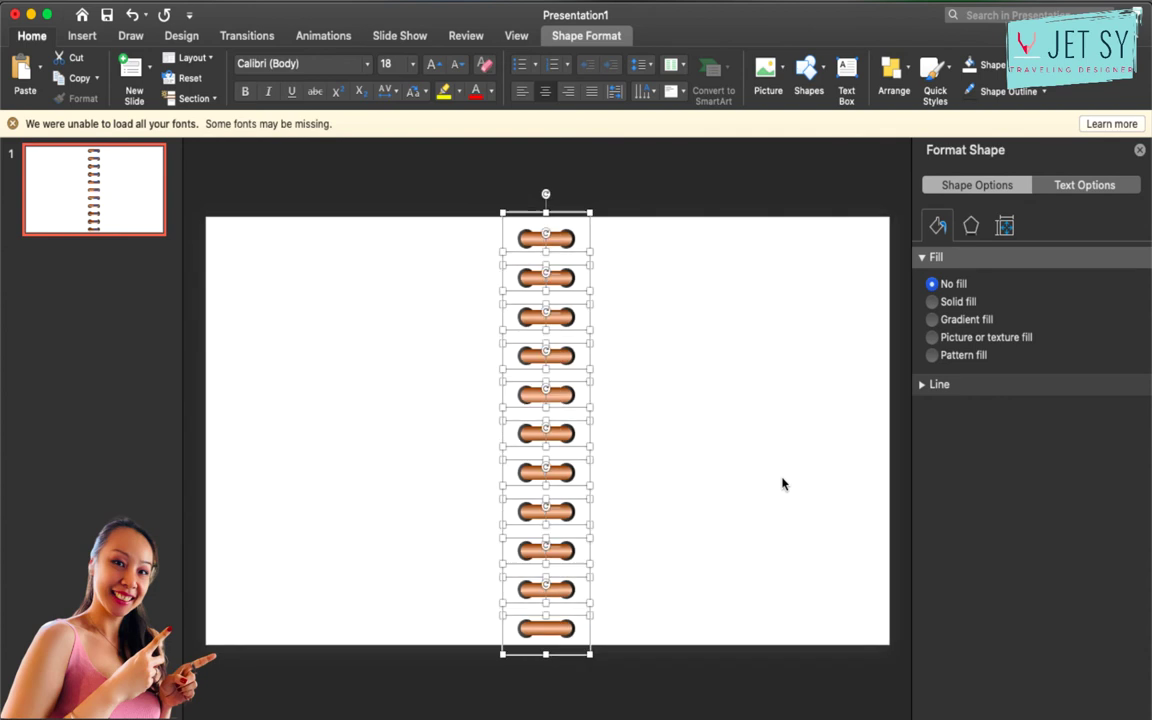
pyautogui.click(740, 414)
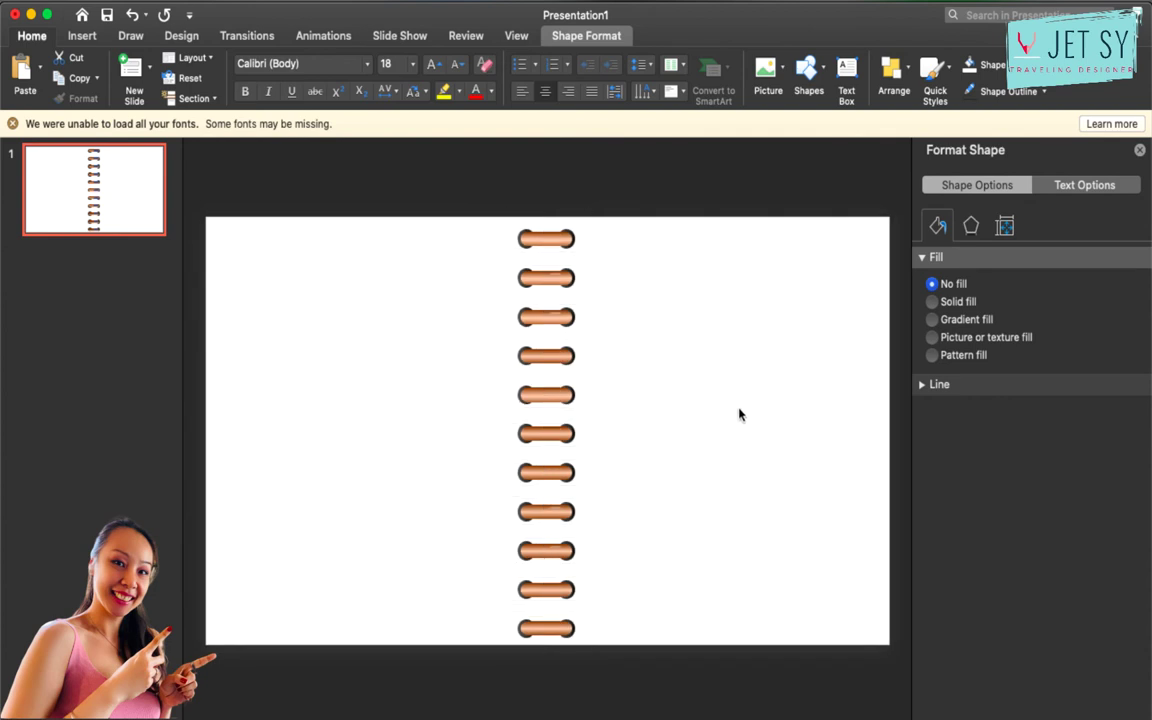
# Draw a page rectangle, send it behind the rings, and move it to the slide's left half
pyautogui.click(820, 72)
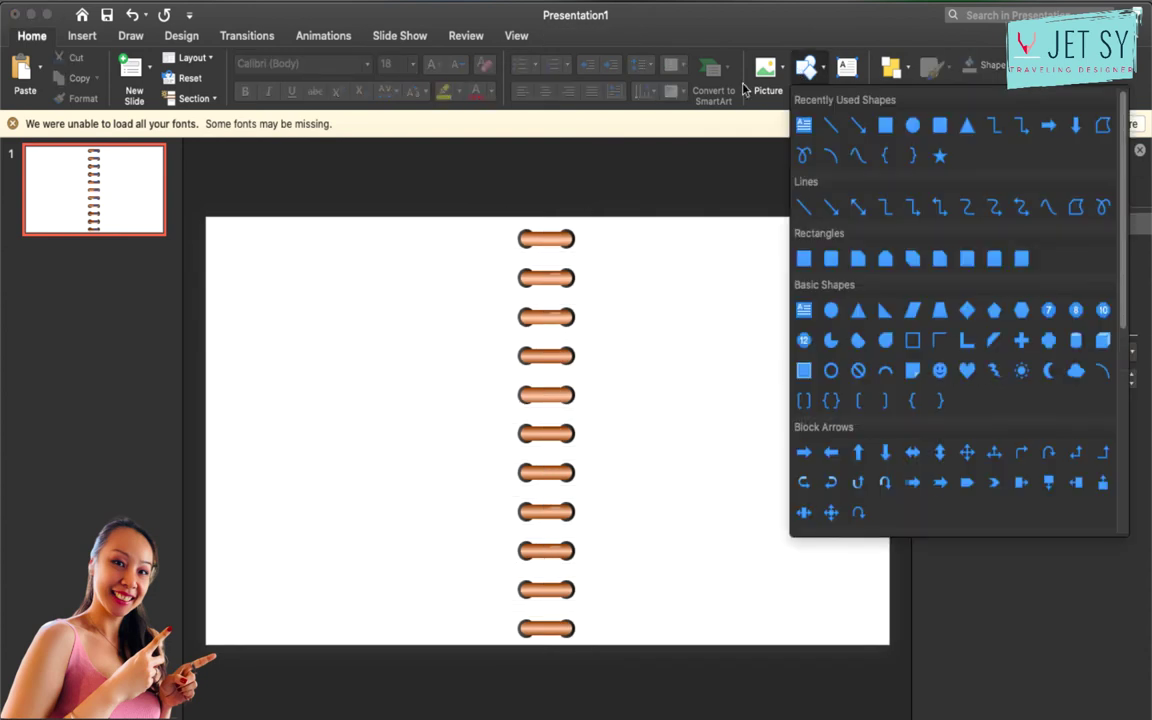
pyautogui.click(881, 121)
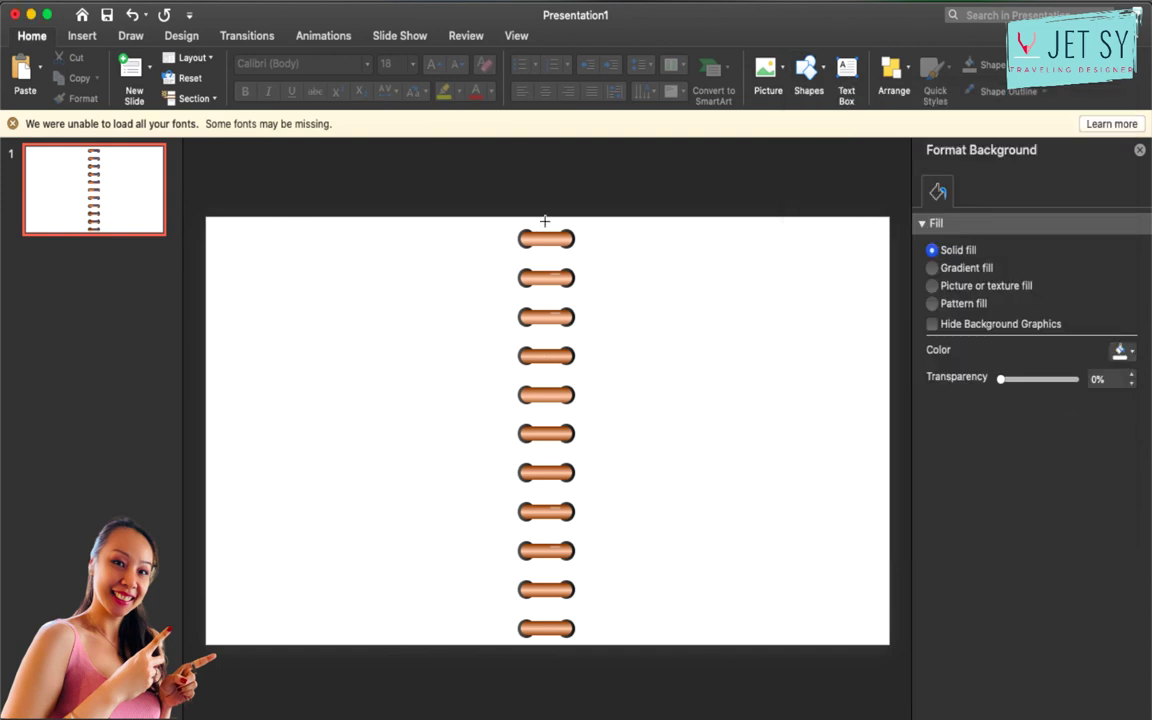
pyautogui.moveTo(544, 220)
pyautogui.mouseDown()
pyautogui.moveTo(638, 716)
pyautogui.moveTo(795, 645)
pyautogui.moveTo(856, 635)
pyautogui.moveTo(877, 644)
pyautogui.mouseUp()
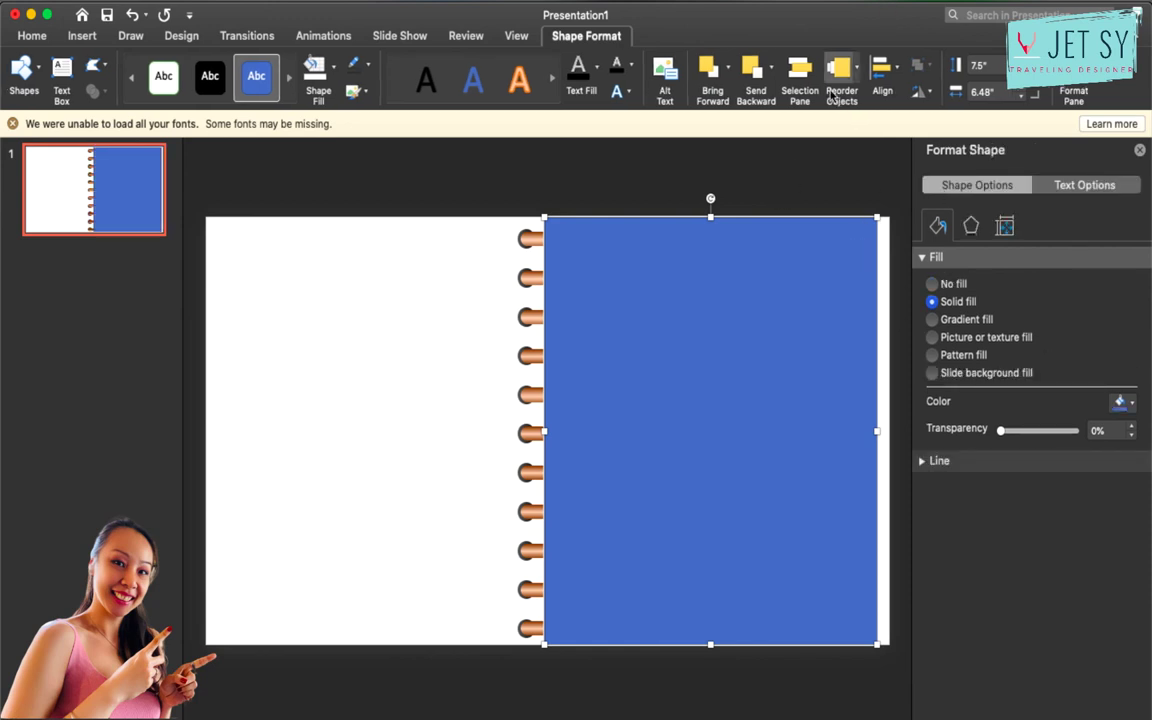
pyautogui.click(771, 68)
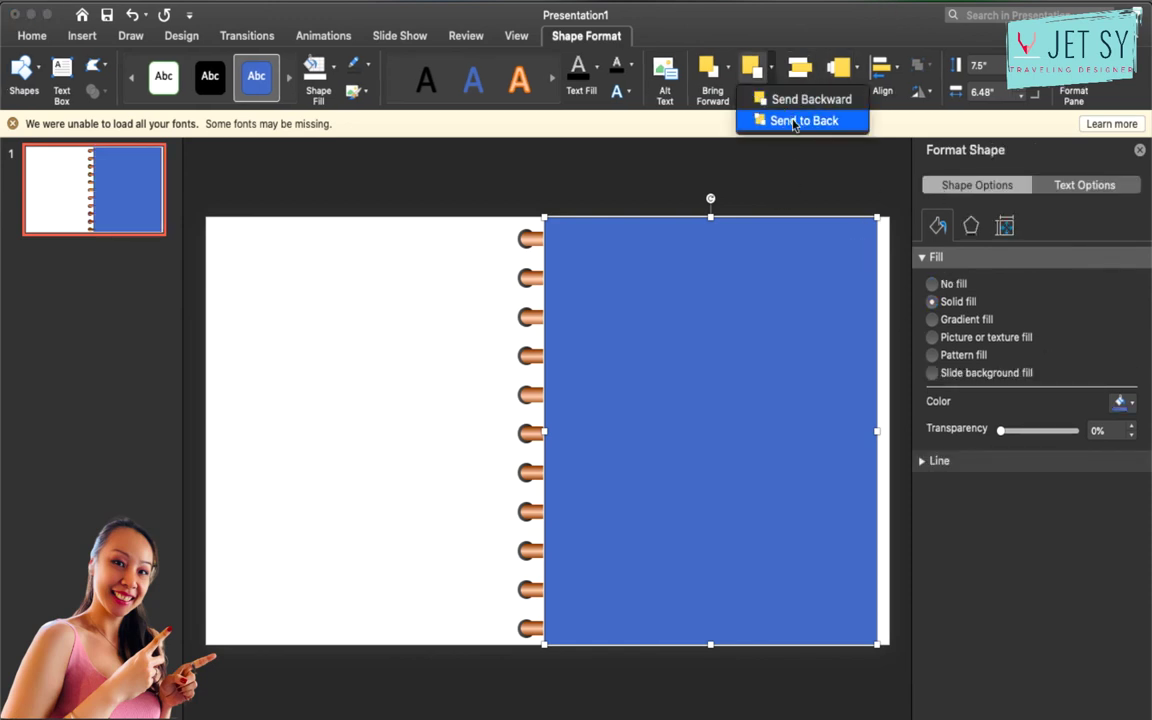
pyautogui.click(790, 119)
pyautogui.moveTo(771, 375); pyautogui.dragTo(434, 379)
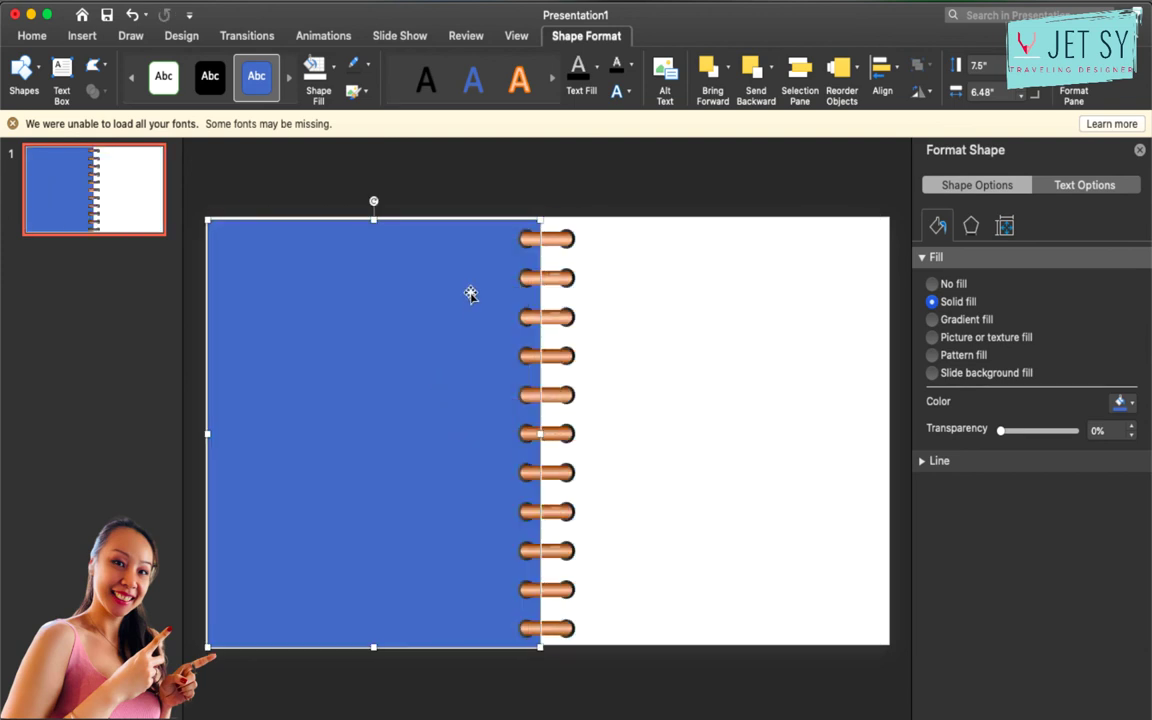
# Duplicate the page for the right side, send it back, and fill both pages light grey
pyautogui.press('super+v')
pyautogui.click(772, 70)
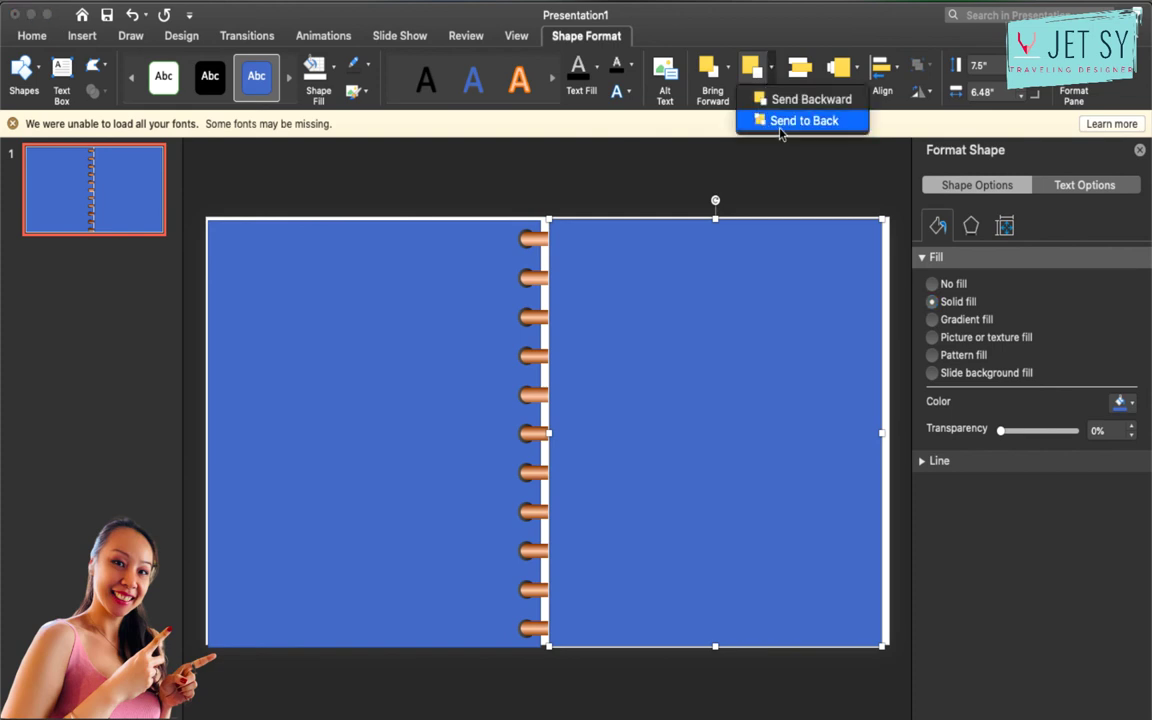
pyautogui.click(798, 118)
pyautogui.keyDown('shift'); pyautogui.click(422, 378); pyautogui.keyUp('shift')
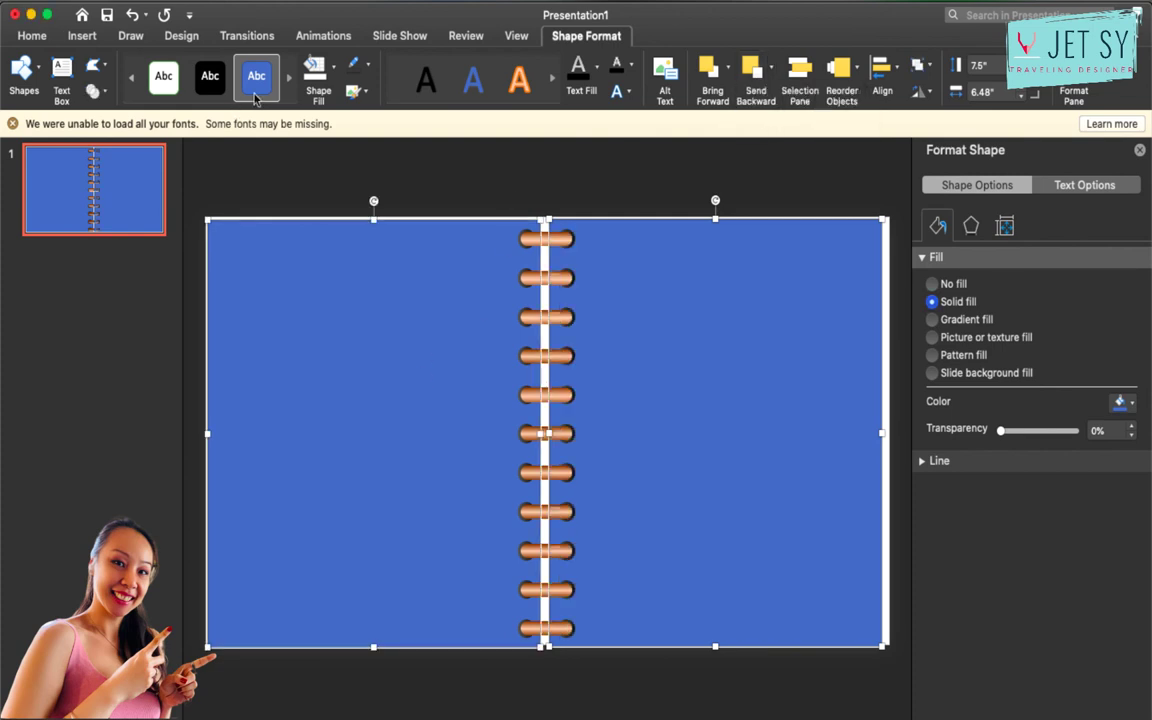
pyautogui.click(316, 70)
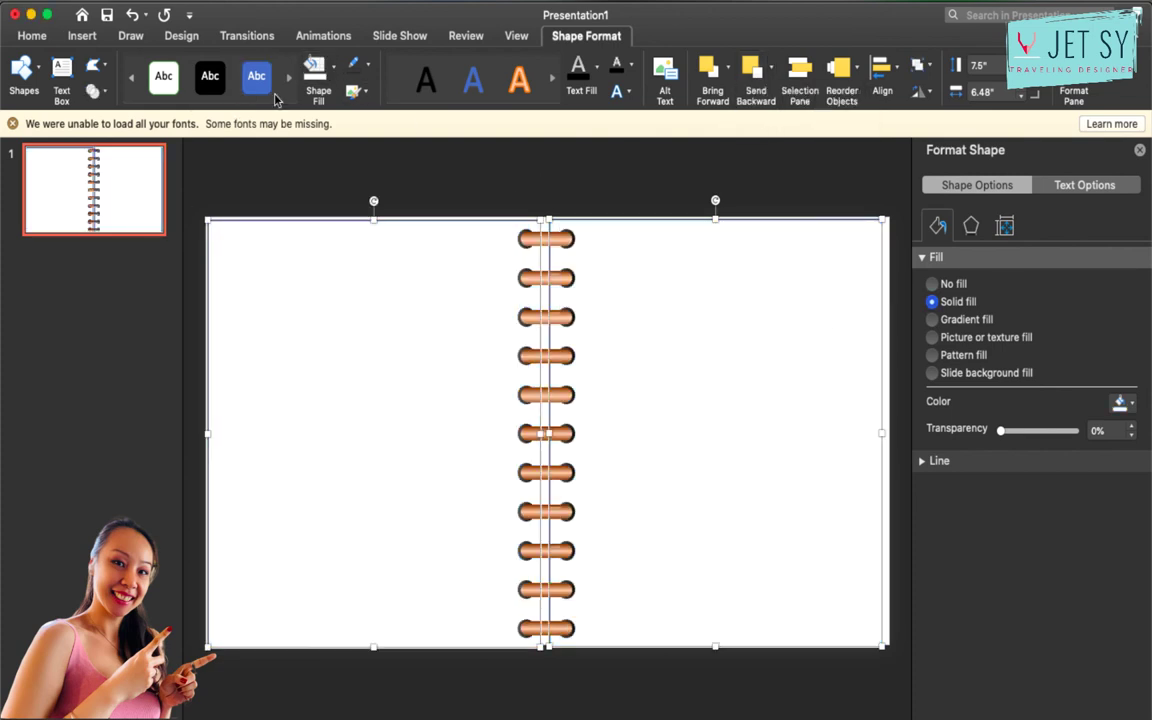
pyautogui.click(333, 66)
pyautogui.click(281, 170)
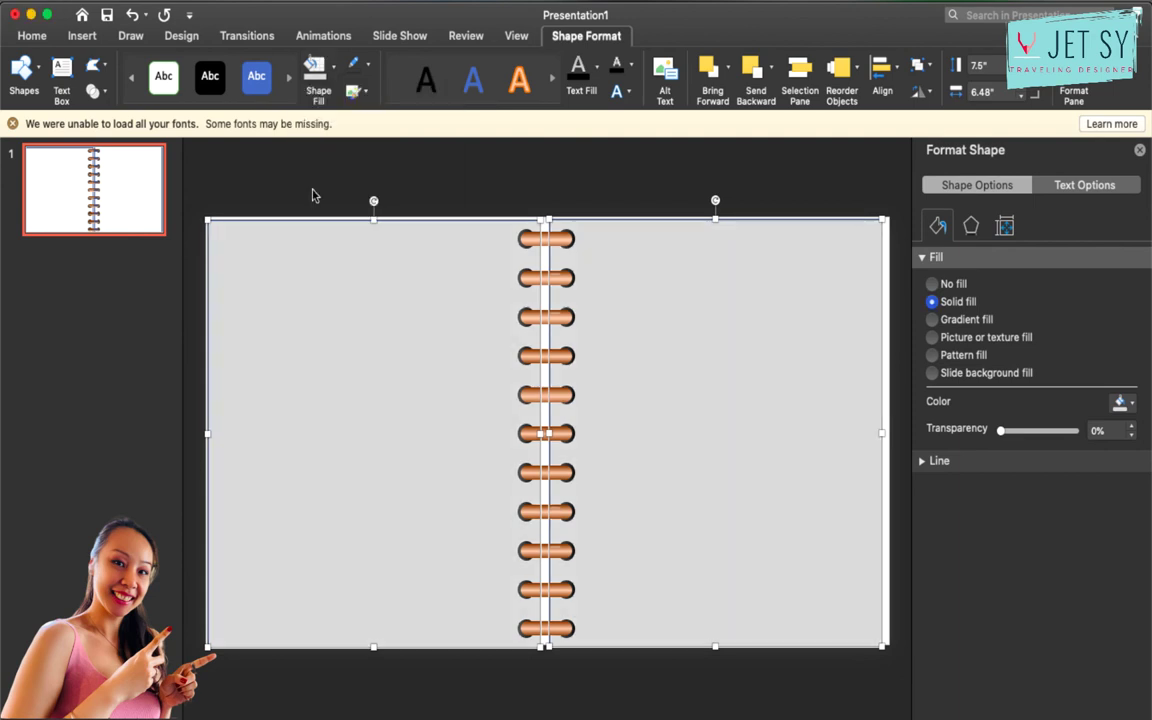
# Adjust the bottom edges of both grey pages so their heights match
pyautogui.click(622, 192)
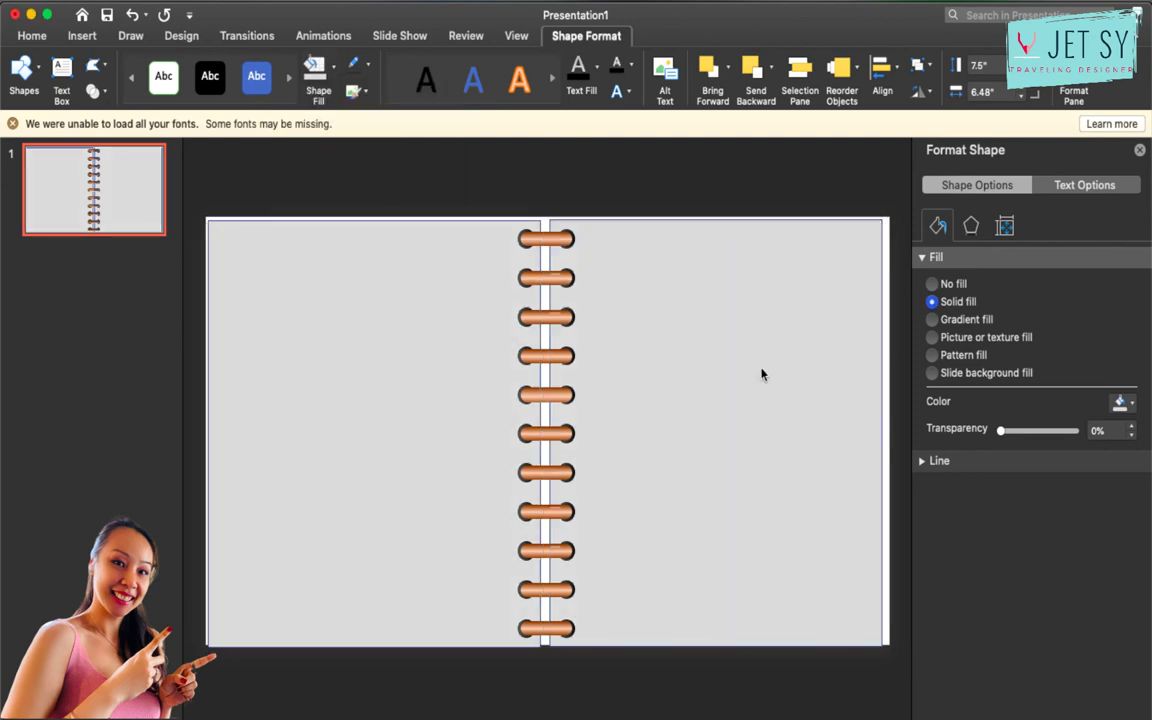
pyautogui.click(769, 437)
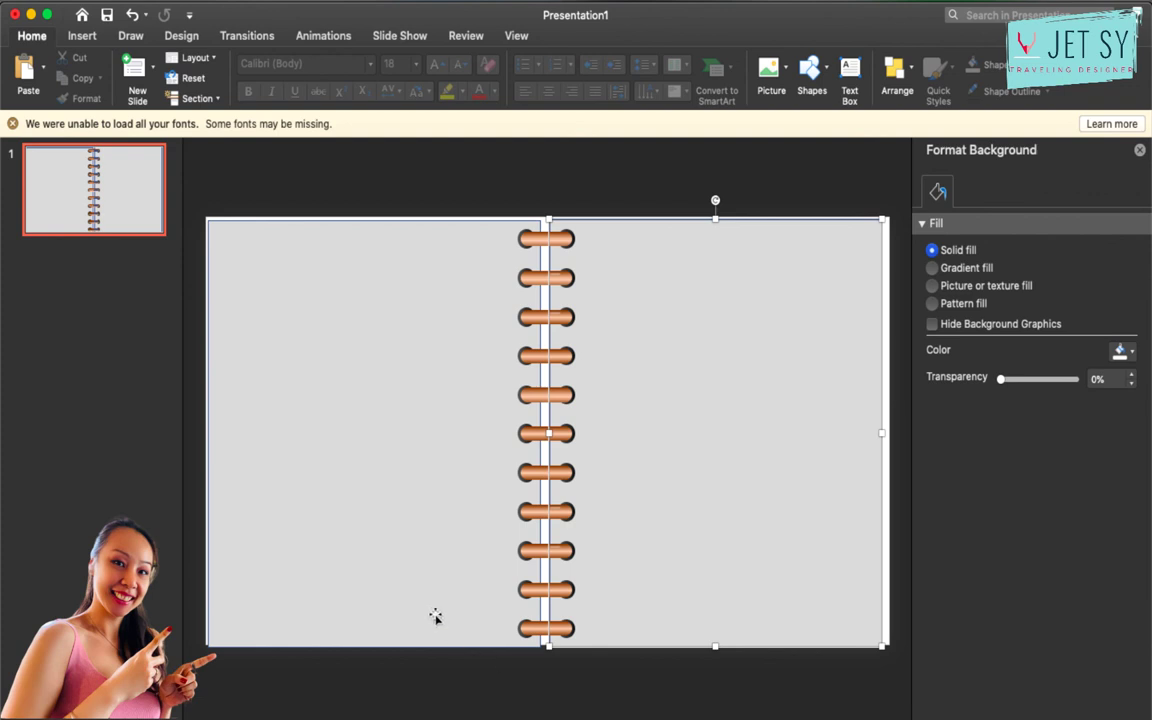
pyautogui.moveTo(715, 646); pyautogui.dragTo(715, 643)
pyautogui.click(483, 647)
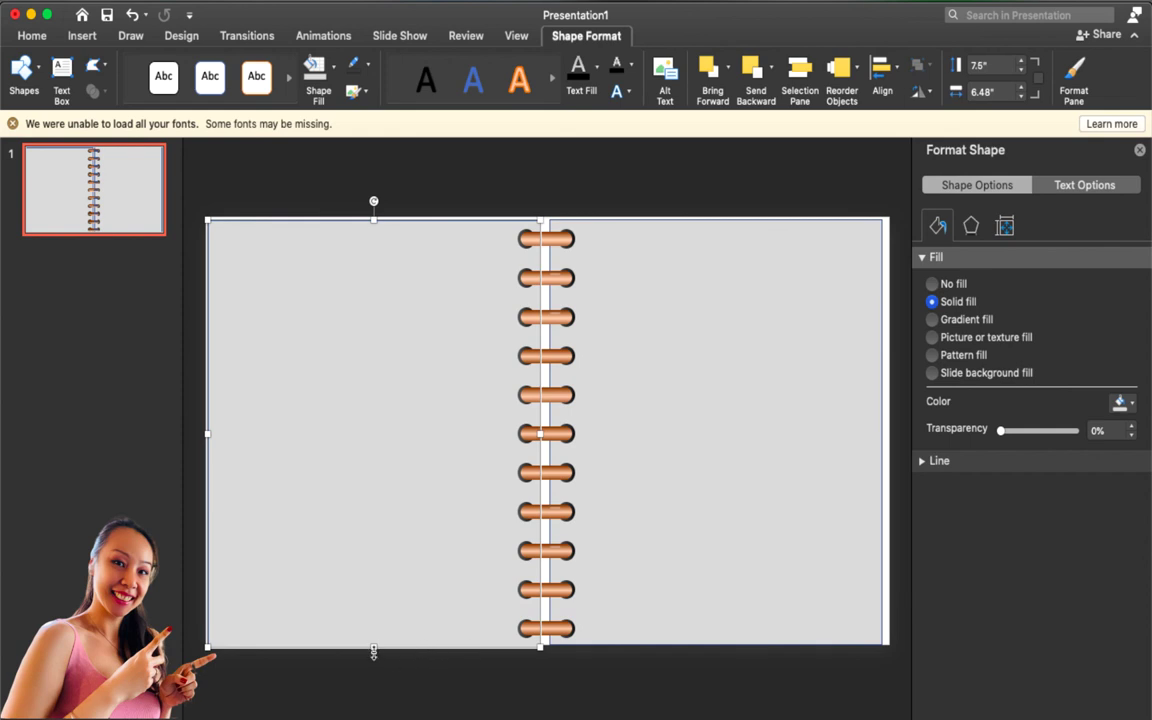
pyautogui.moveTo(374, 651); pyautogui.dragTo(374, 645)
# Deselect the left page and save the grouped ring column as picture 76BINDERRINGS.png
pyautogui.click(713, 209)
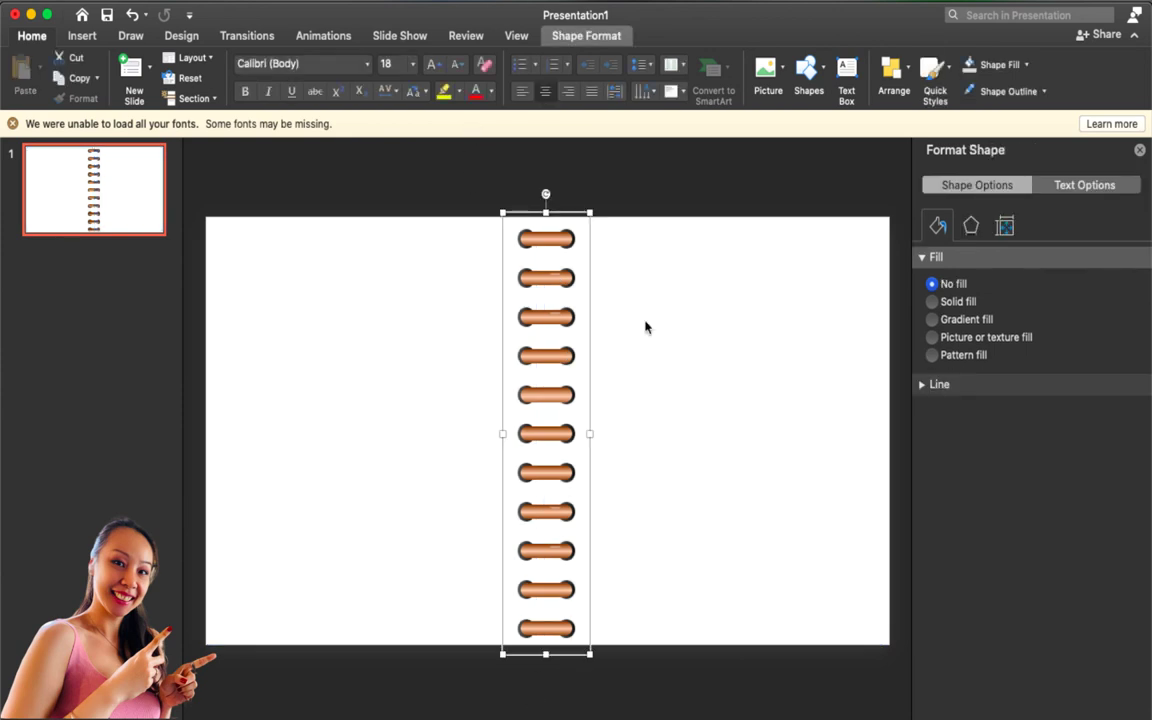
pyautogui.rightClick(565, 278)
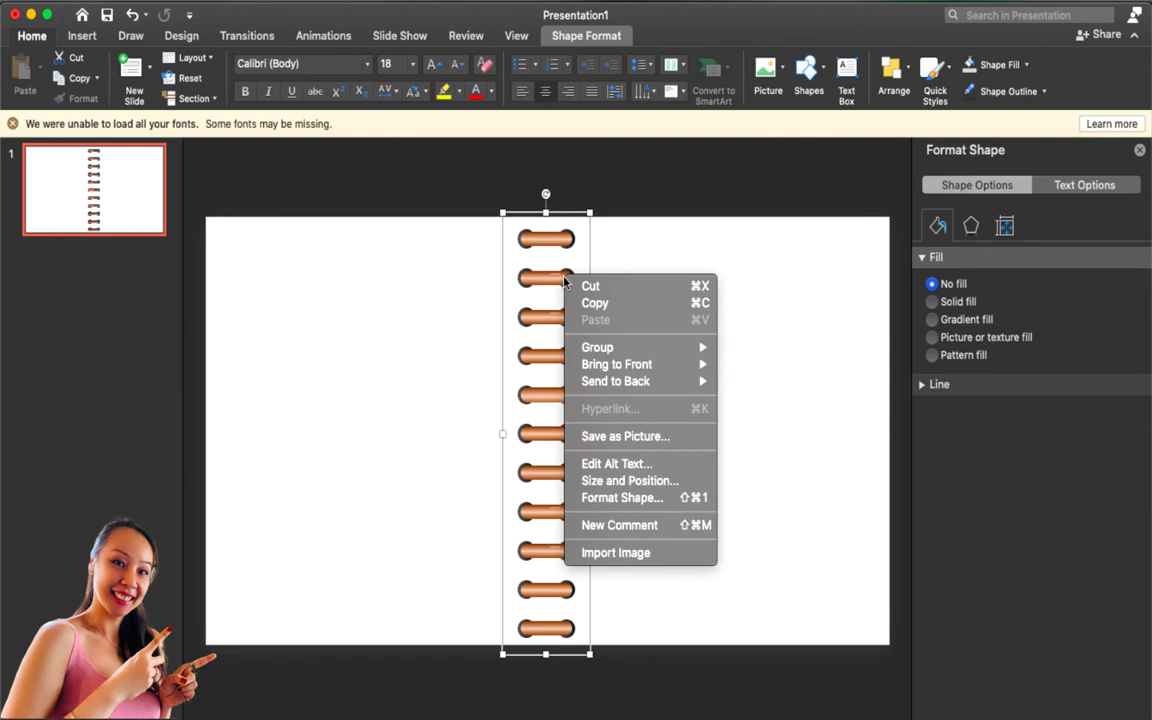
pyautogui.click(684, 437)
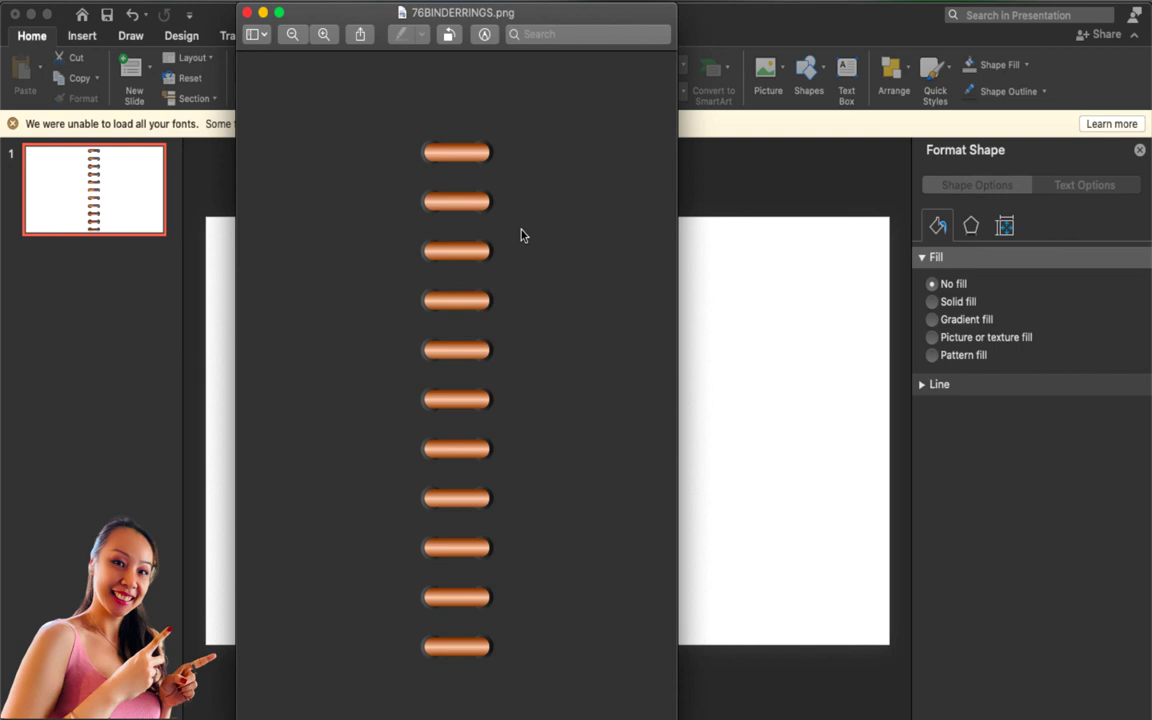
# Close the Preview window of 76BINDERRINGS.png to return to the PowerPoint slide
pyautogui.click(813, 437)
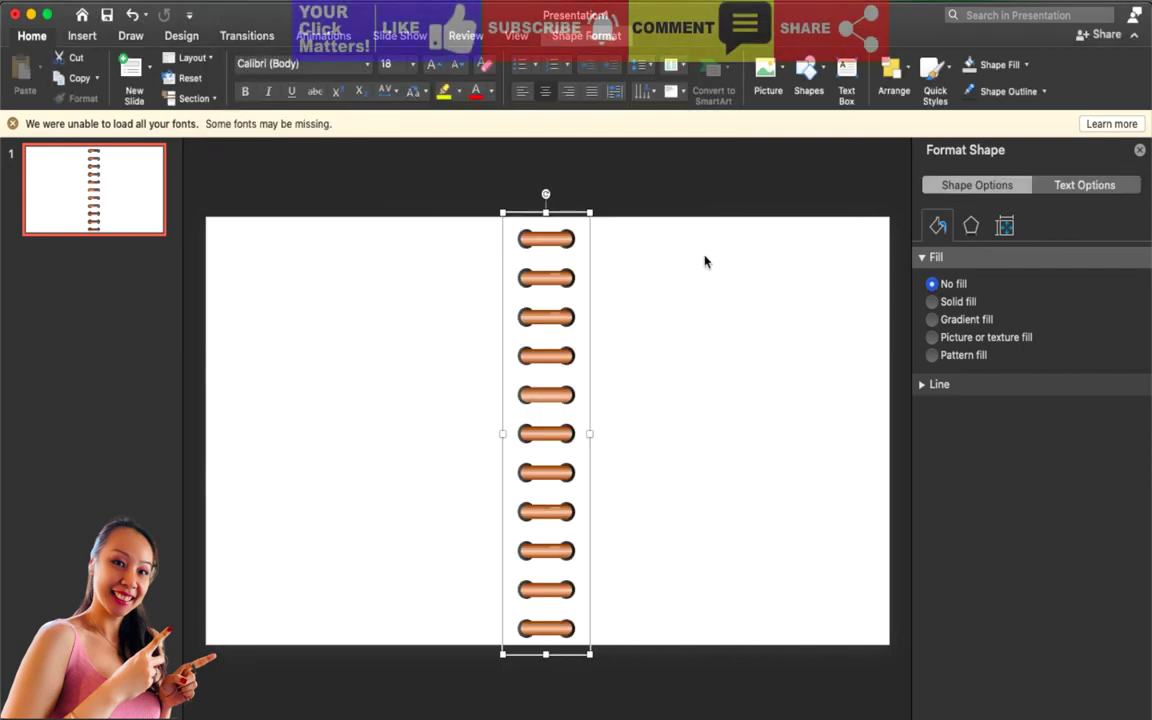